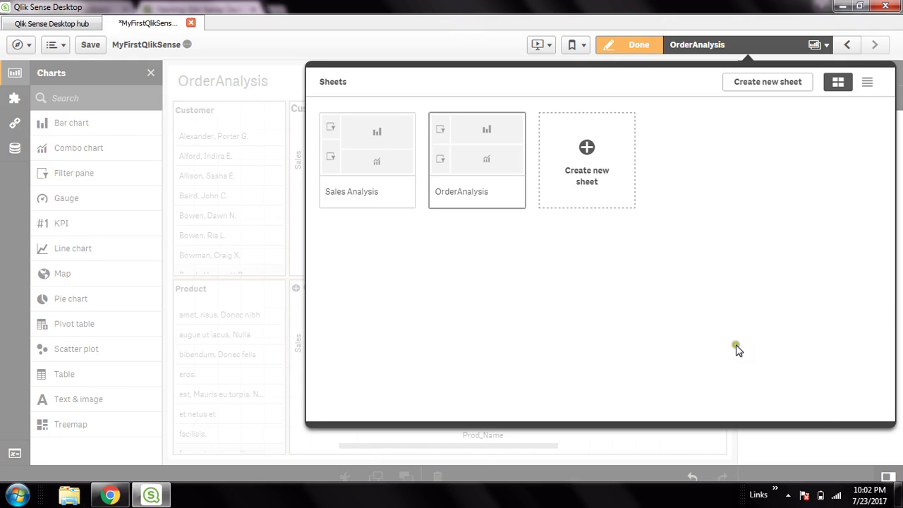
Return to the OrderAnalysis sheet and create a new sheet from the sheets overview.
click(490, 174)
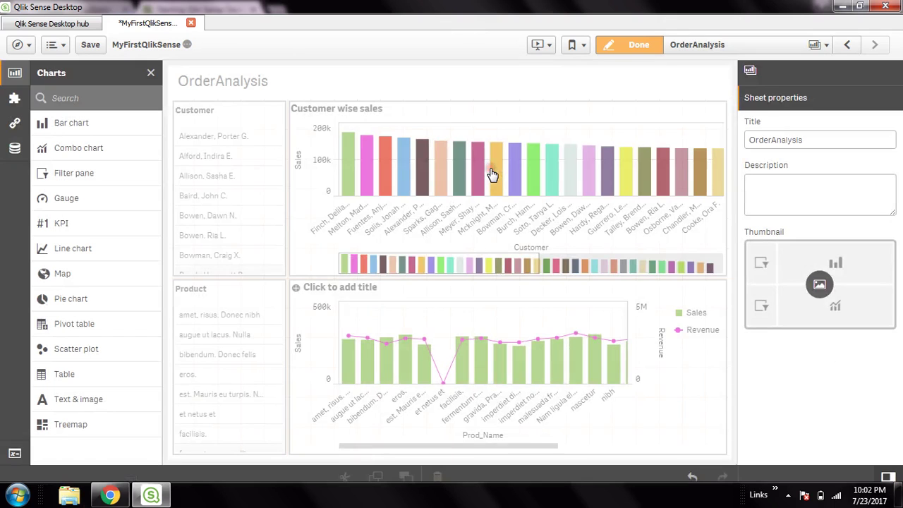
click(826, 47)
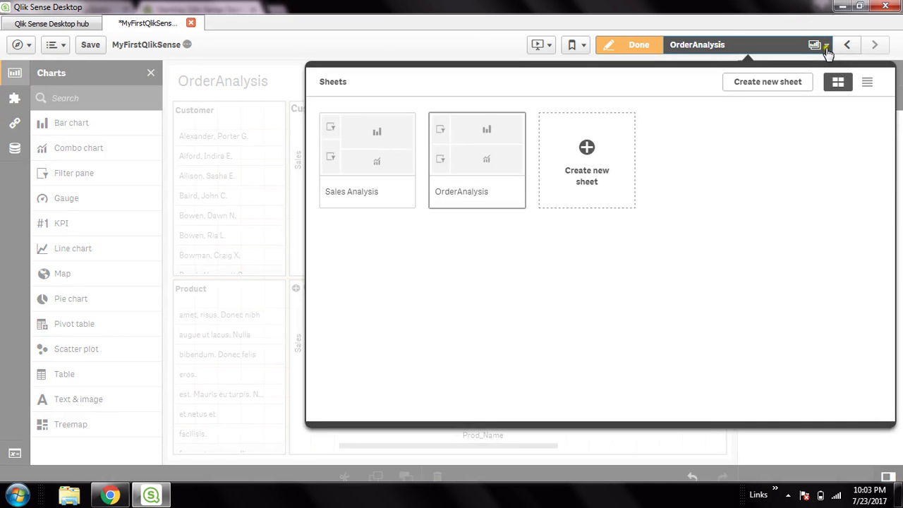
click(827, 51)
click(827, 51)
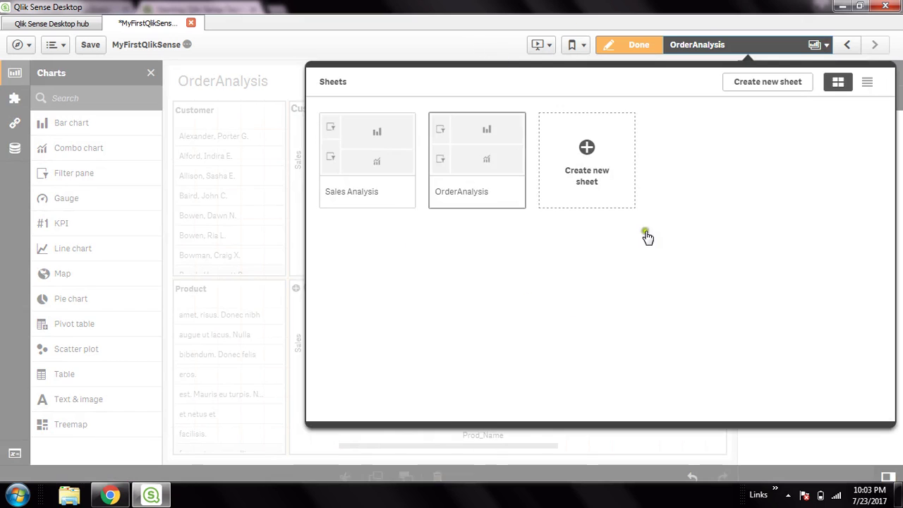
click(597, 164)
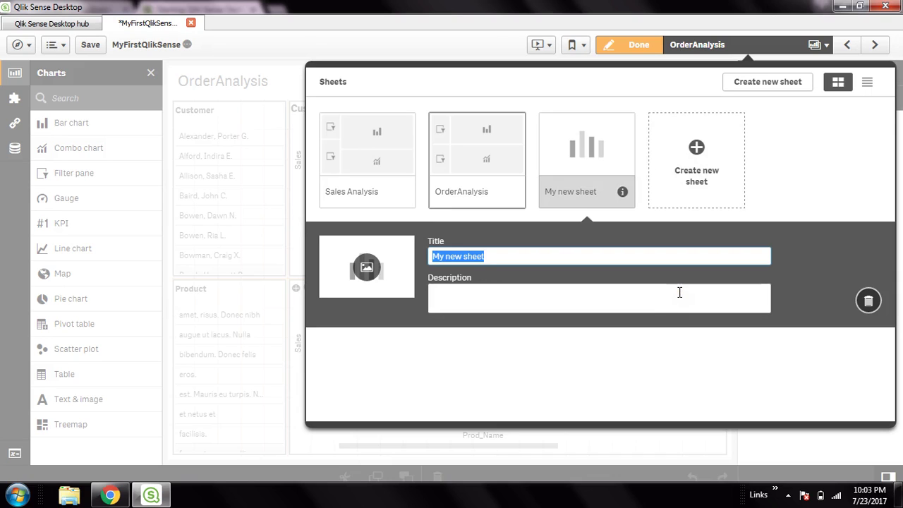
Title the new sheet 'Scatter plot Analysis', adding the missing space between Scatter and plot.
text(Sca)
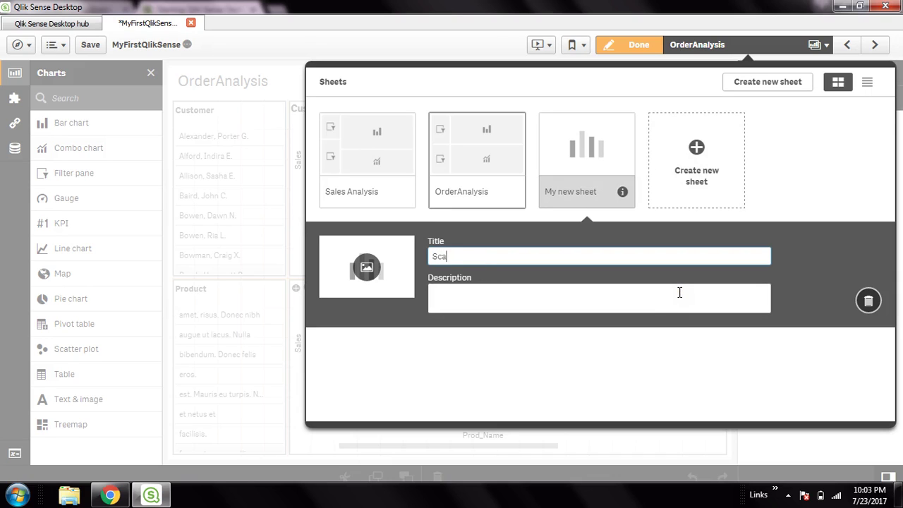
text(tterplot Analysis)
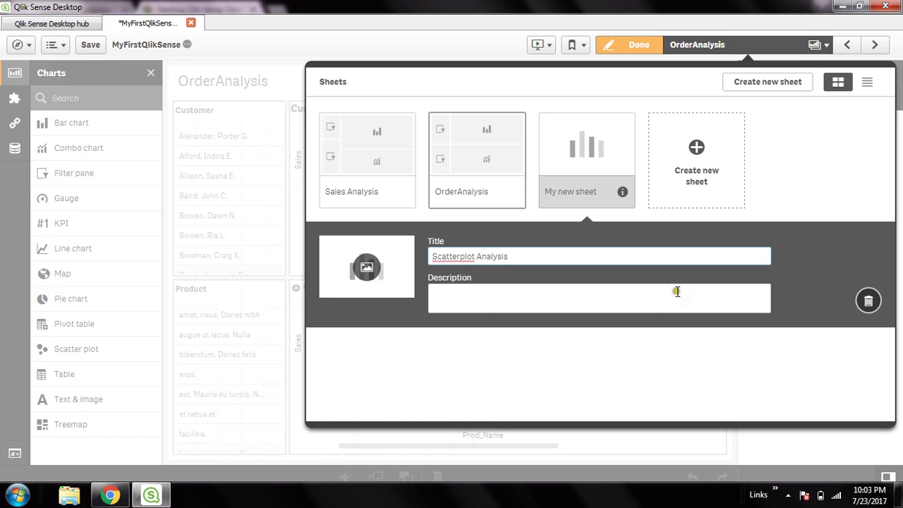
click(460, 256)
click(567, 251)
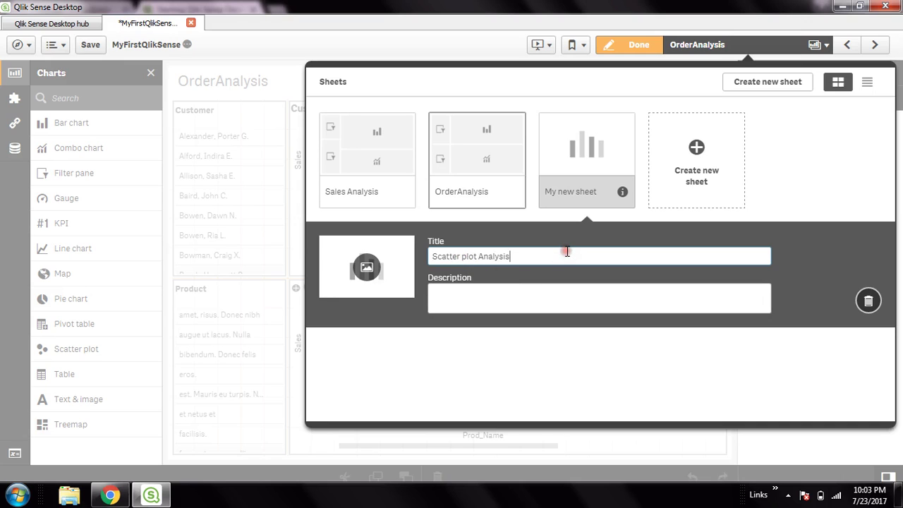
click(817, 188)
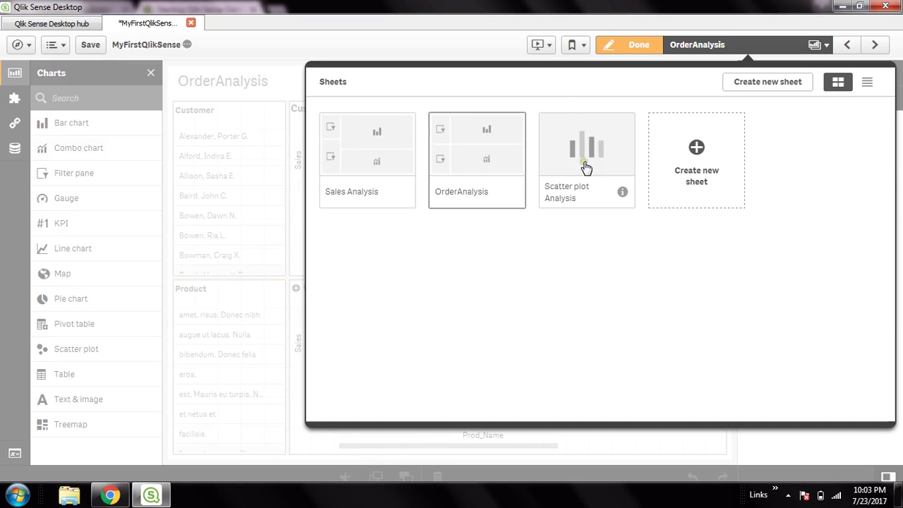
Open the Scatter plot Analysis sheet and dismiss the Windows genuine and colour-scheme pop-ups.
click(585, 166)
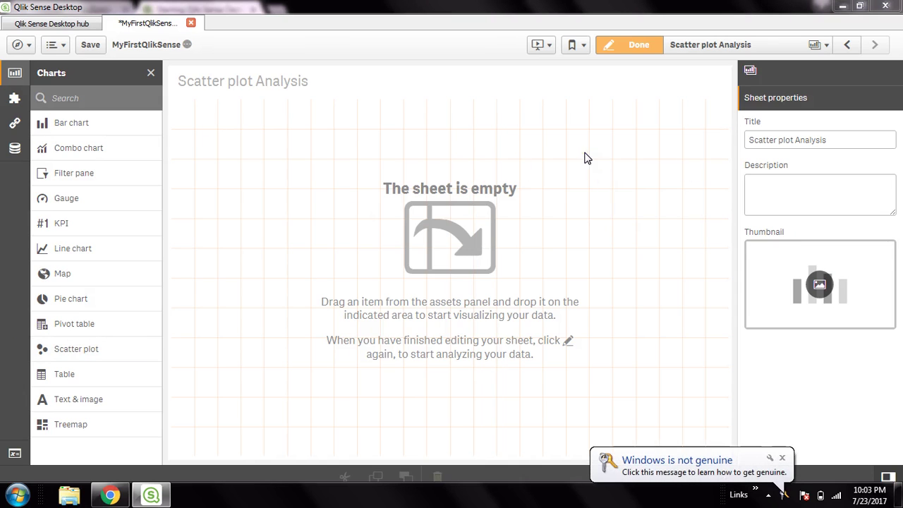
click(784, 457)
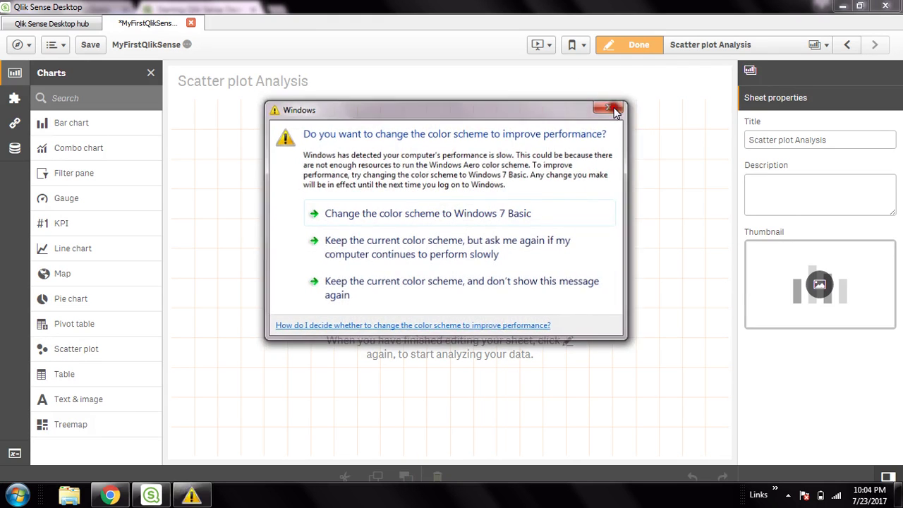
click(613, 109)
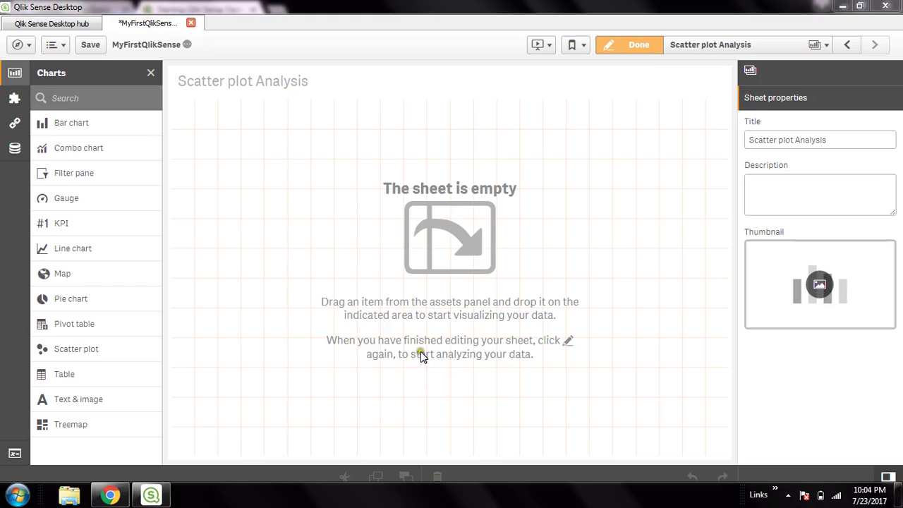
click(271, 372)
click(282, 334)
click(337, 304)
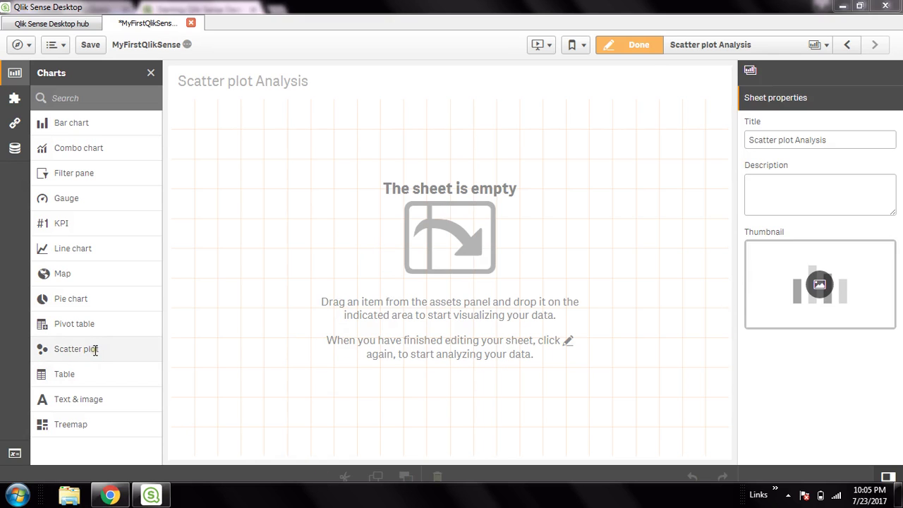
Add a sheet-filling scatter plot, look over the data fields, and begin adding a dimension.
click(96, 350)
double_click(95, 351)
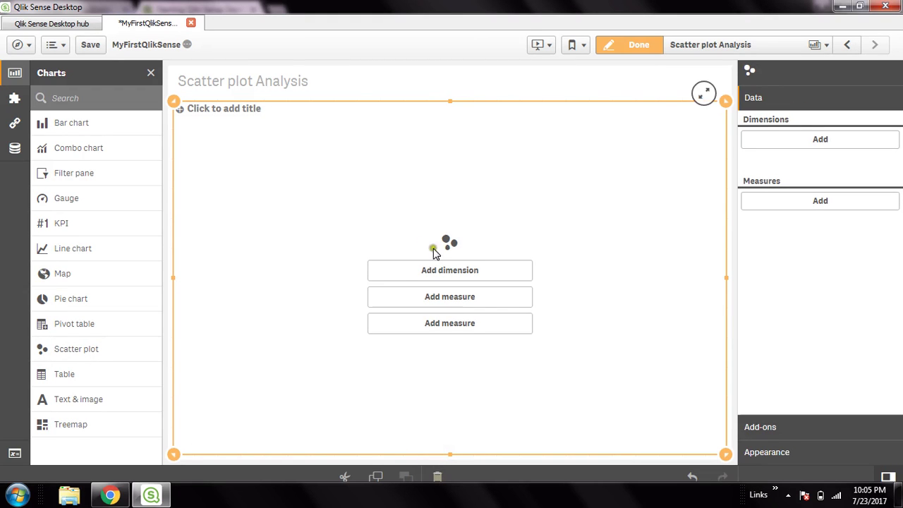
click(15, 150)
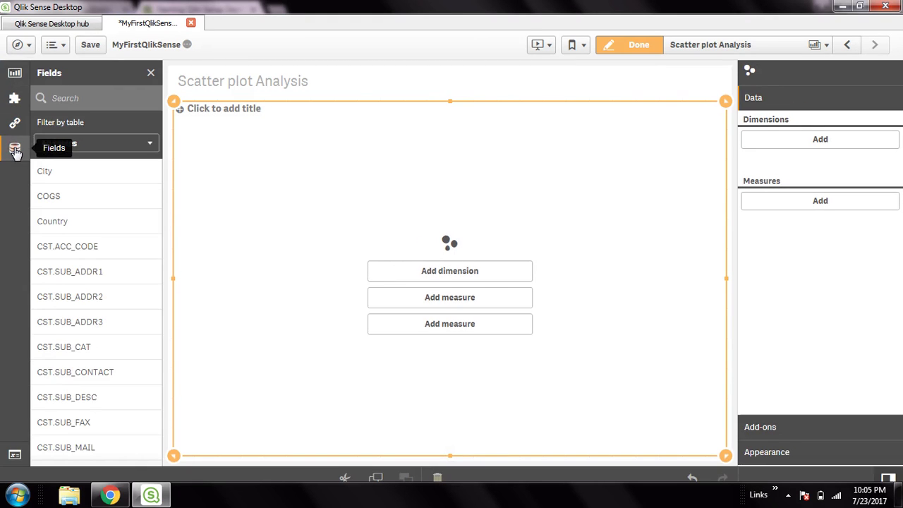
scroll(106, 209, down, 5)
scroll(114, 282, down, 4)
scroll(117, 318, up, 9)
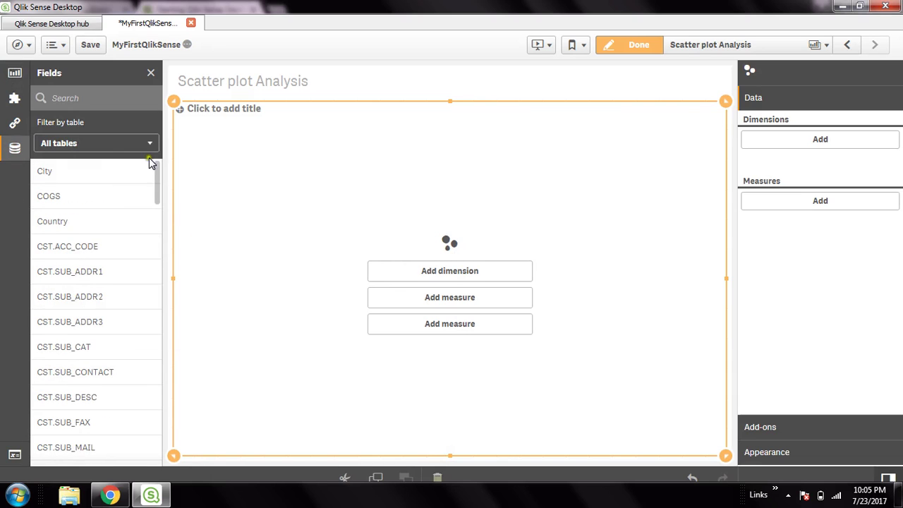
click(15, 148)
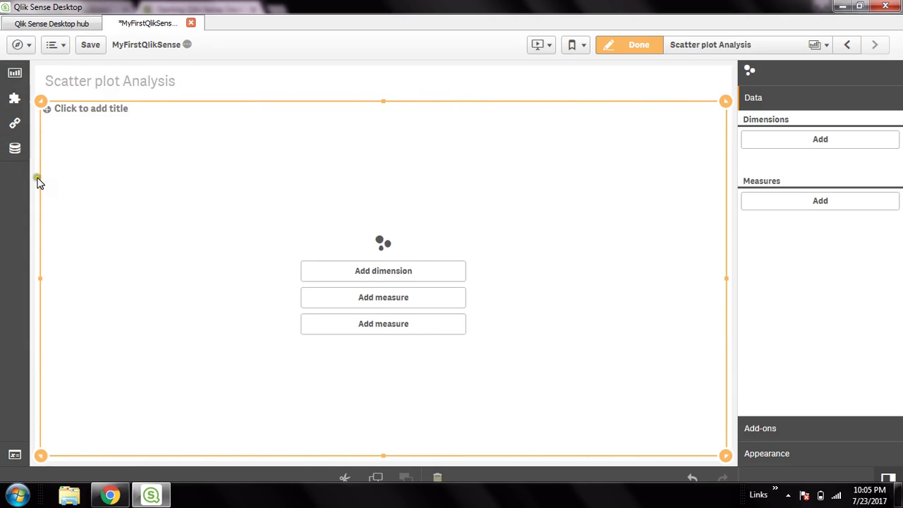
click(17, 148)
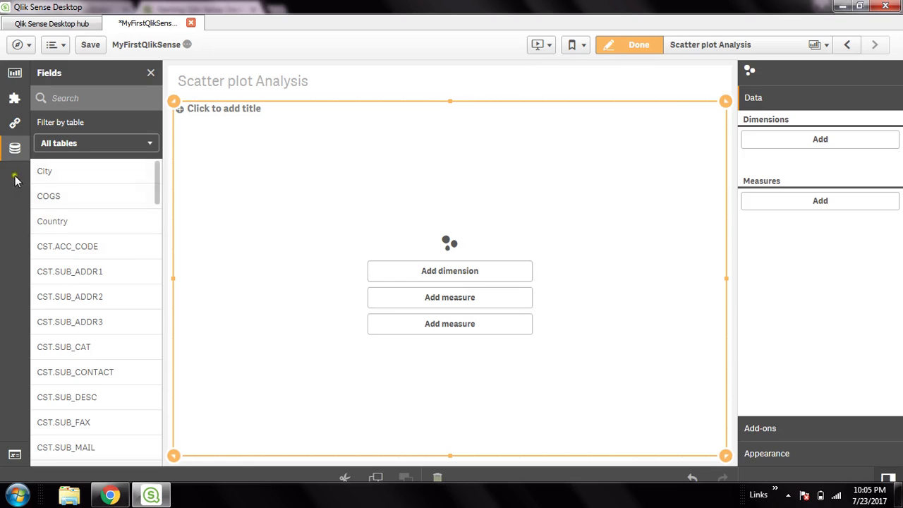
click(15, 149)
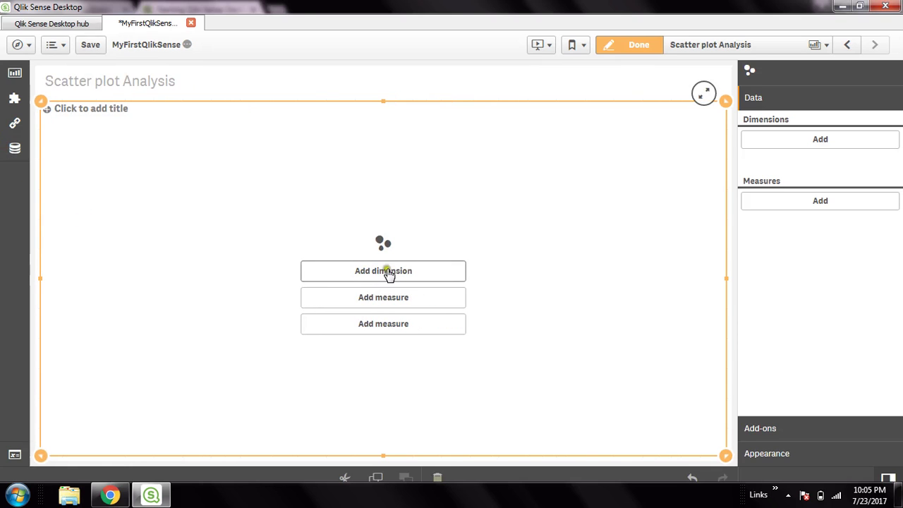
click(408, 276)
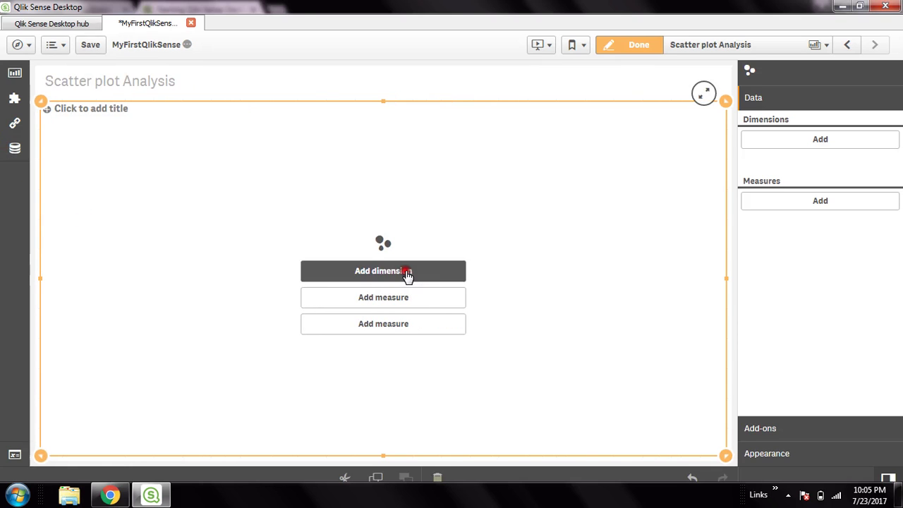
Search 'del' and set DELIORD_NO as the scatter plot's dimension.
click(567, 189)
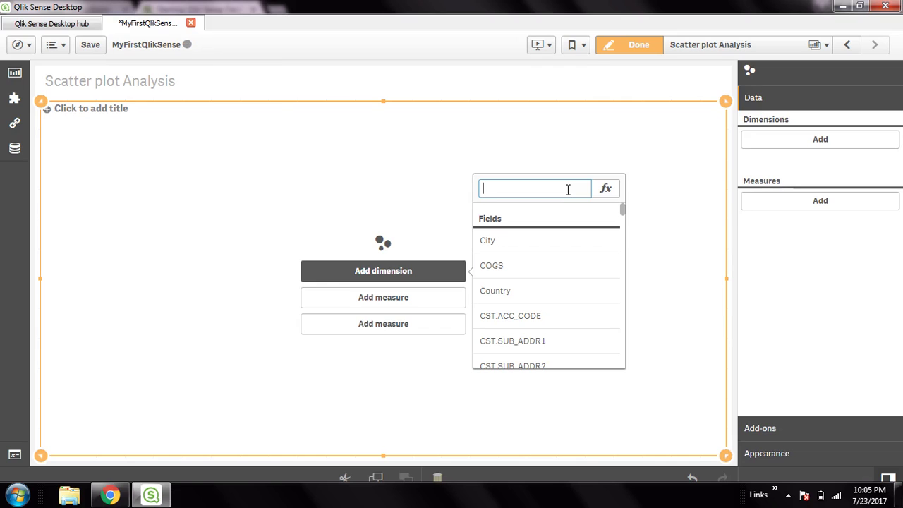
text(d)
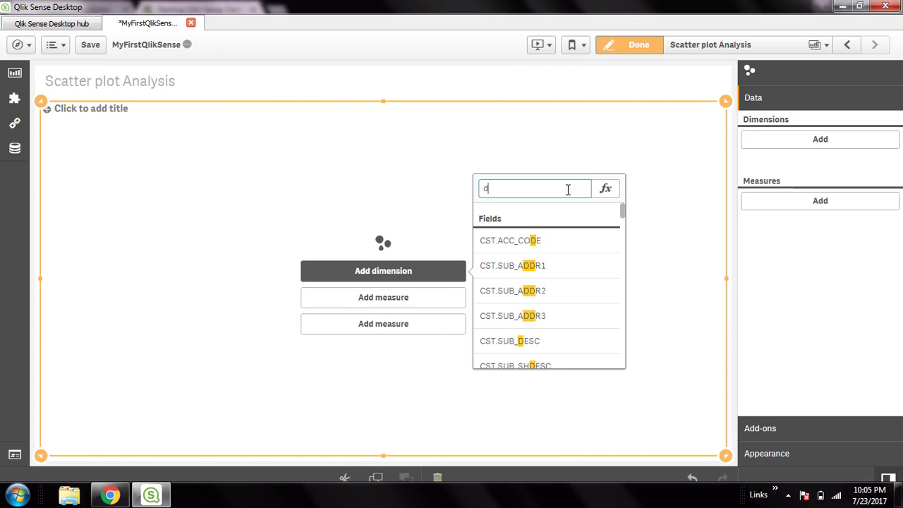
text(el)
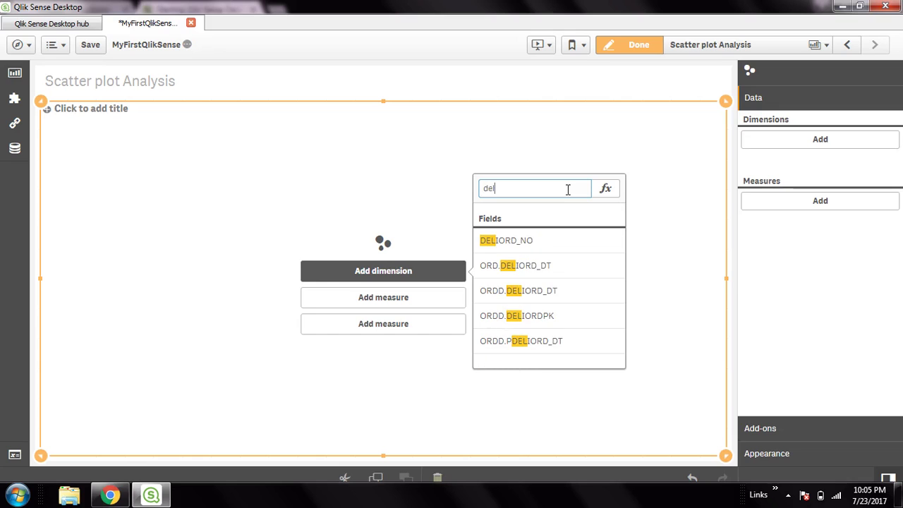
click(505, 240)
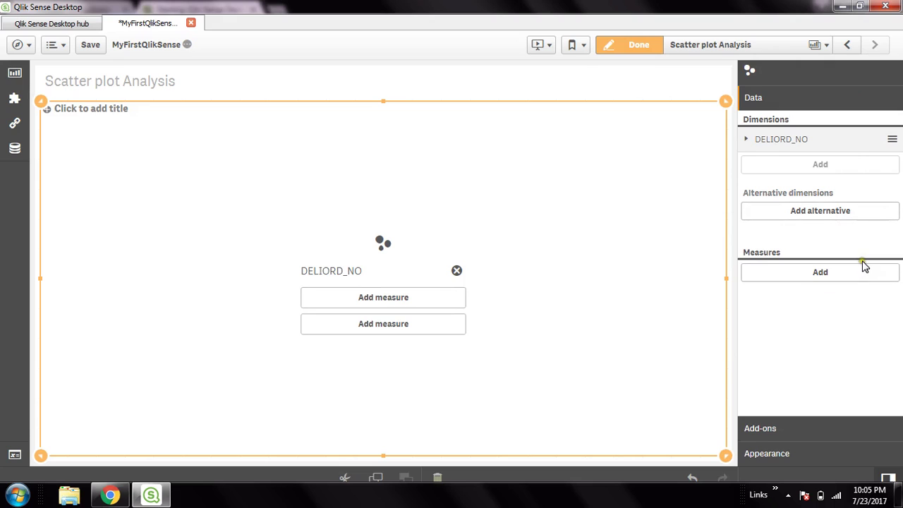
Search 'qty' and add Sum([ORDD.QTY]) as the first measure.
click(399, 304)
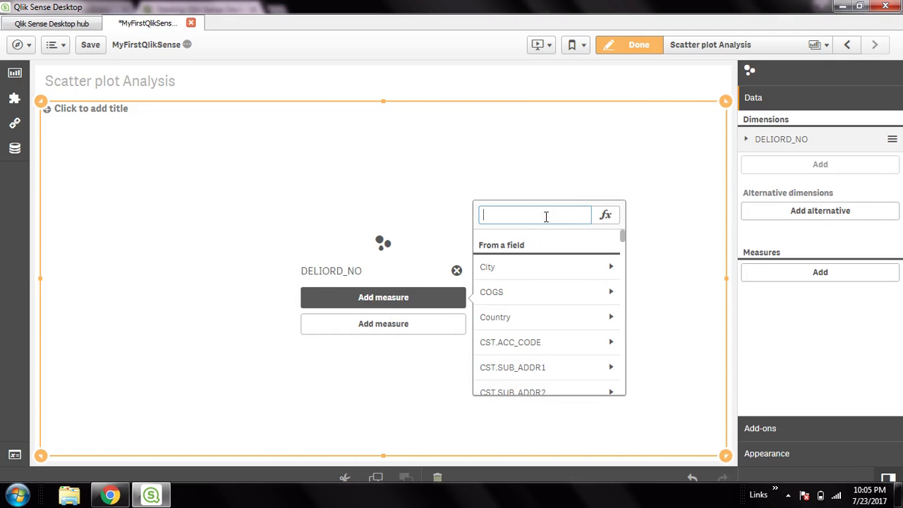
text(qty)
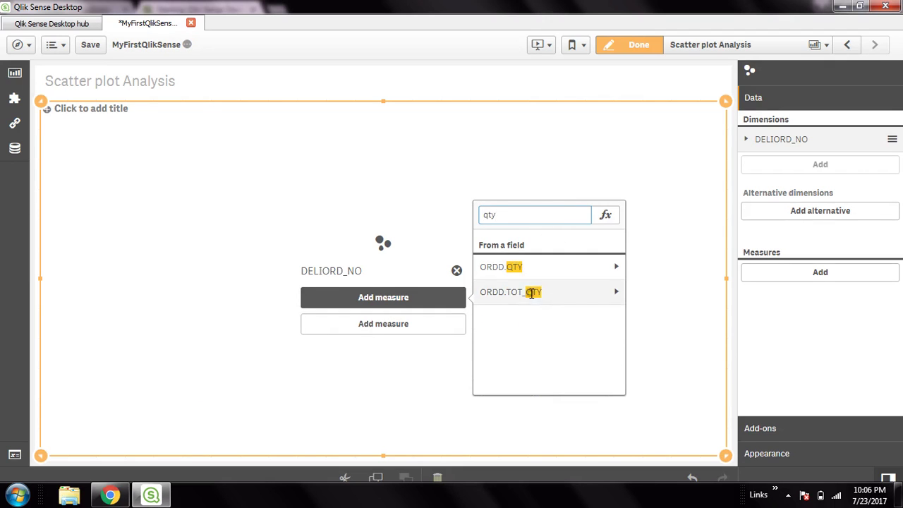
click(511, 267)
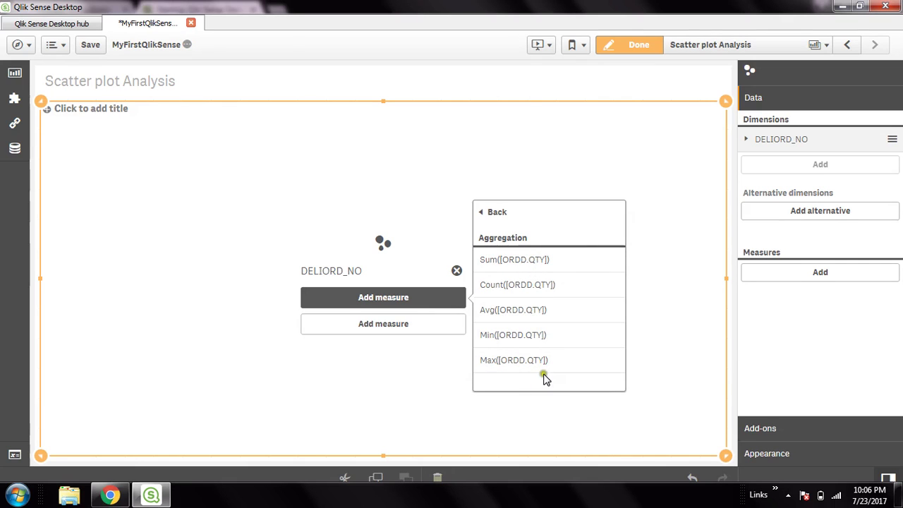
click(520, 259)
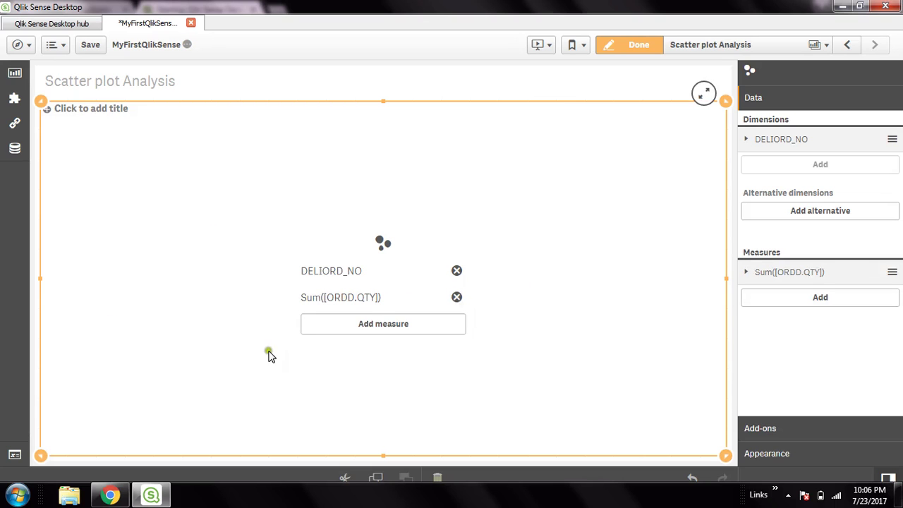
Search 'net' and add the sum of ORD.NETFCY as the second measure.
click(387, 330)
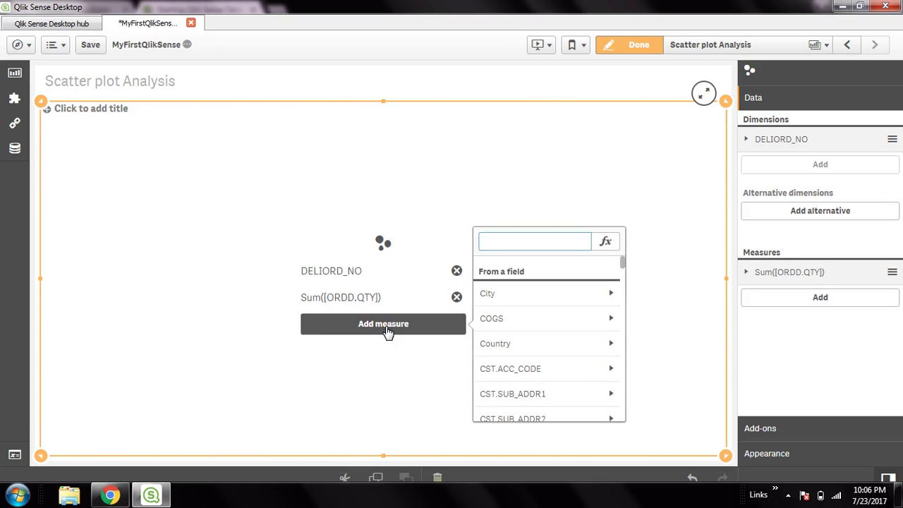
click(555, 237)
click(513, 261)
text(net)
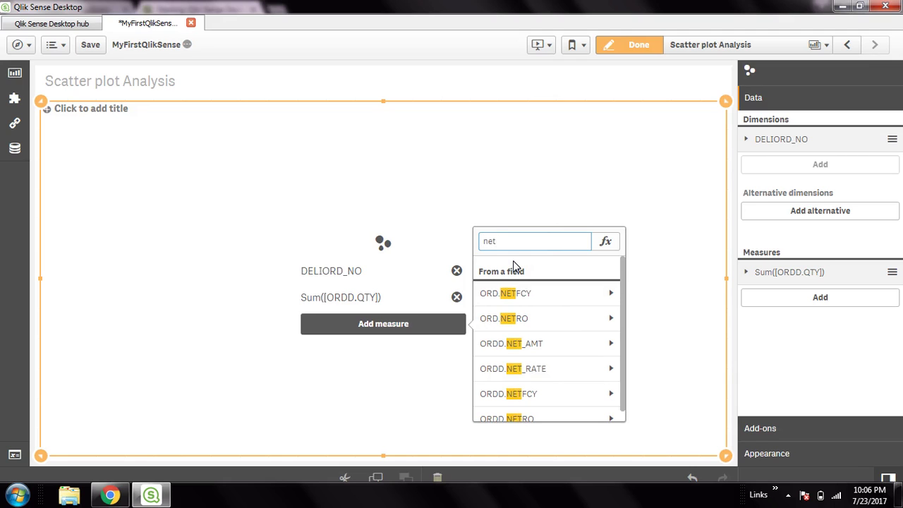
click(543, 313)
click(534, 293)
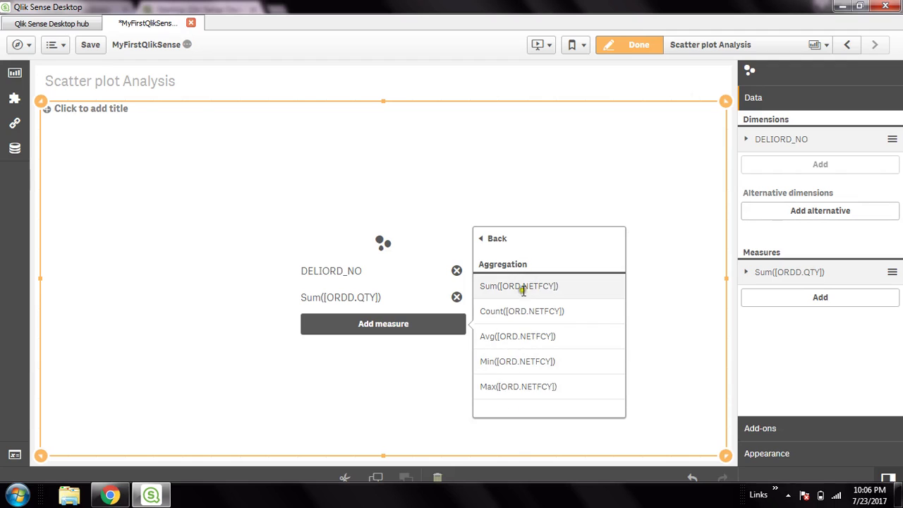
click(528, 283)
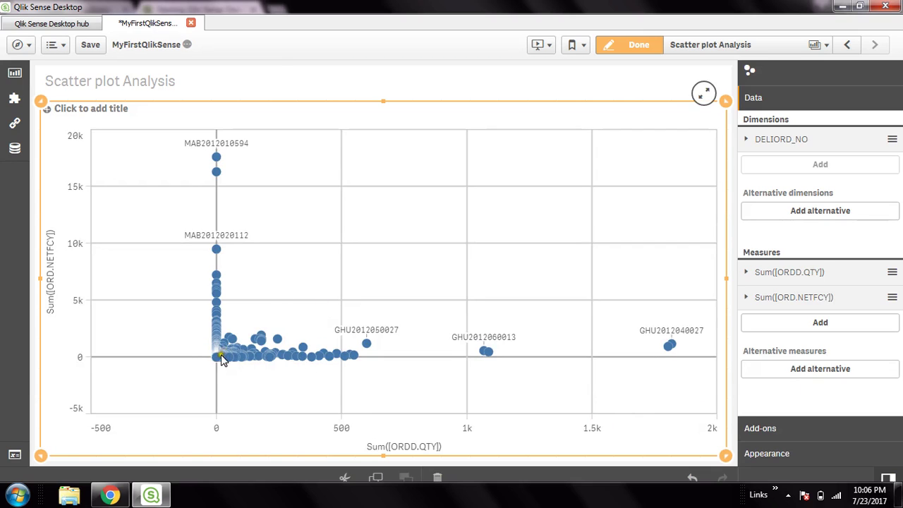
Open the first measure's expression editor and delete its ORDD.QTY field reference.
click(772, 279)
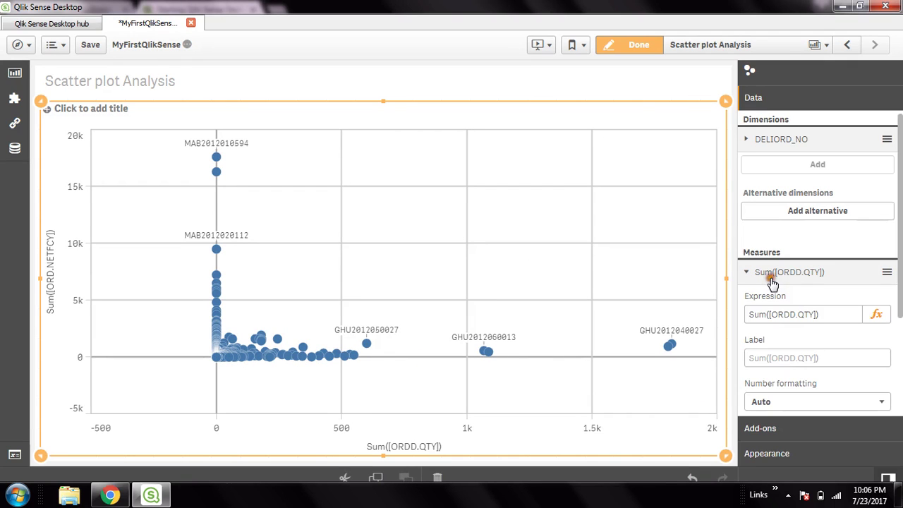
click(879, 316)
click(117, 104)
drag(131, 103, 77, 103)
key(BackSpace)
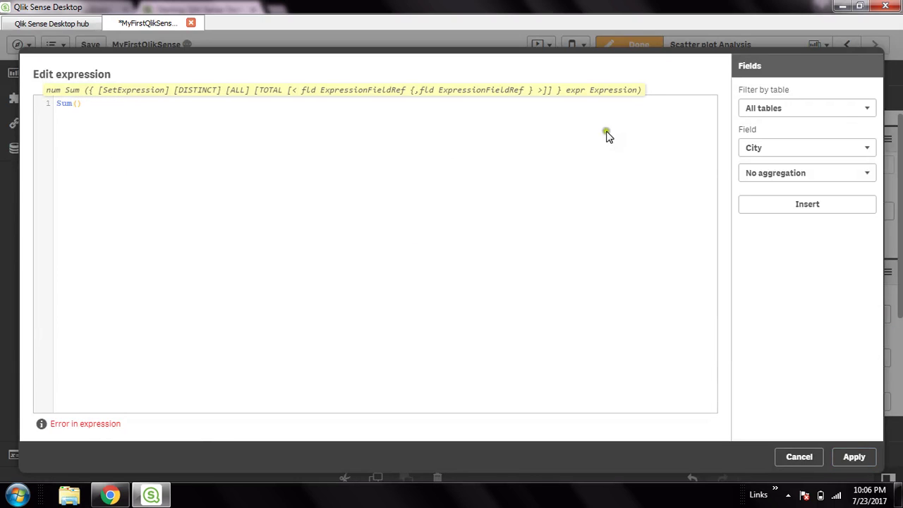
Insert ORDD.NETRO from the ORDD table into Sum() and apply the expression.
click(872, 112)
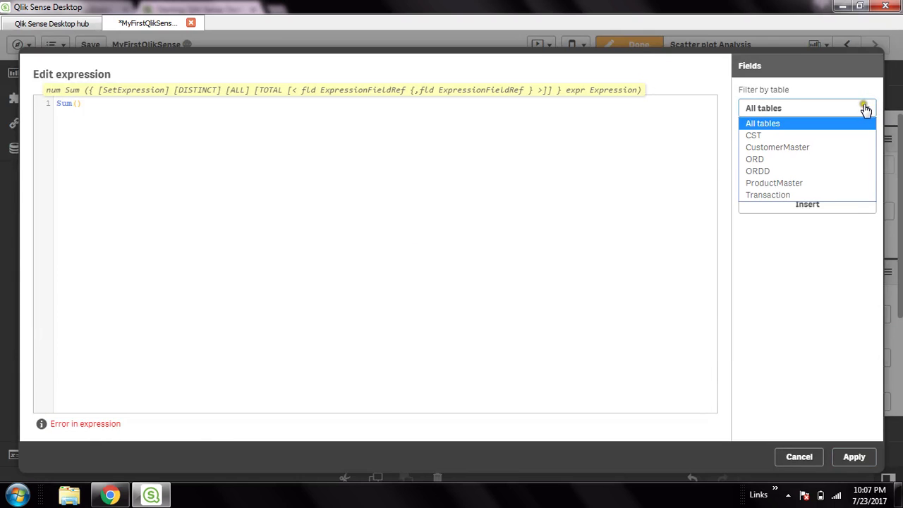
click(775, 172)
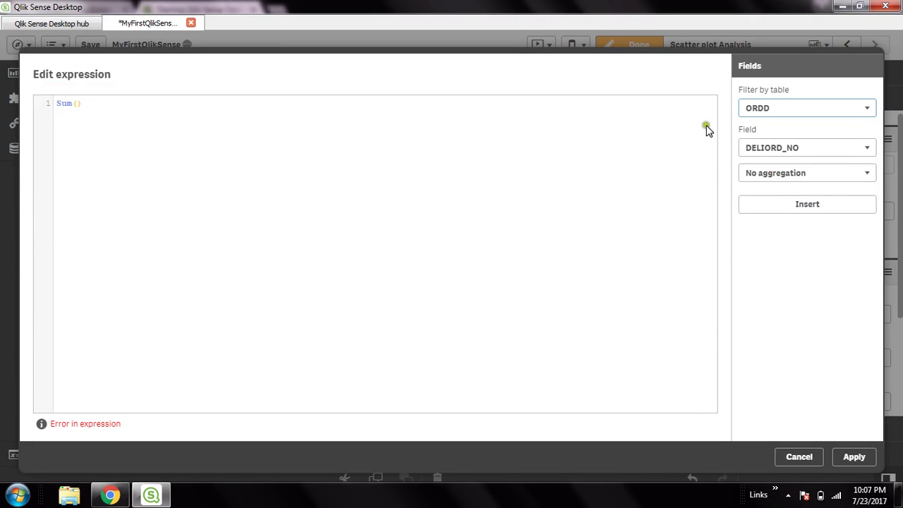
click(862, 154)
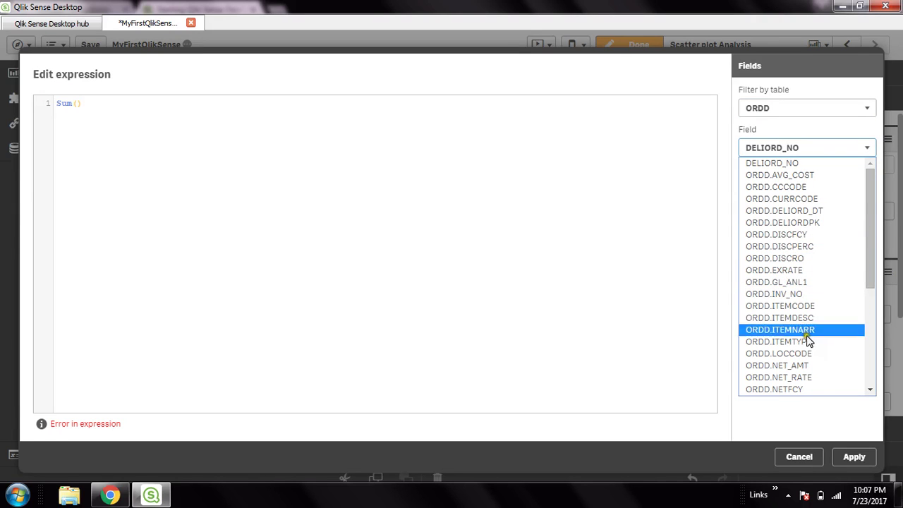
scroll(812, 349, down, 2)
scroll(822, 374, down, 2)
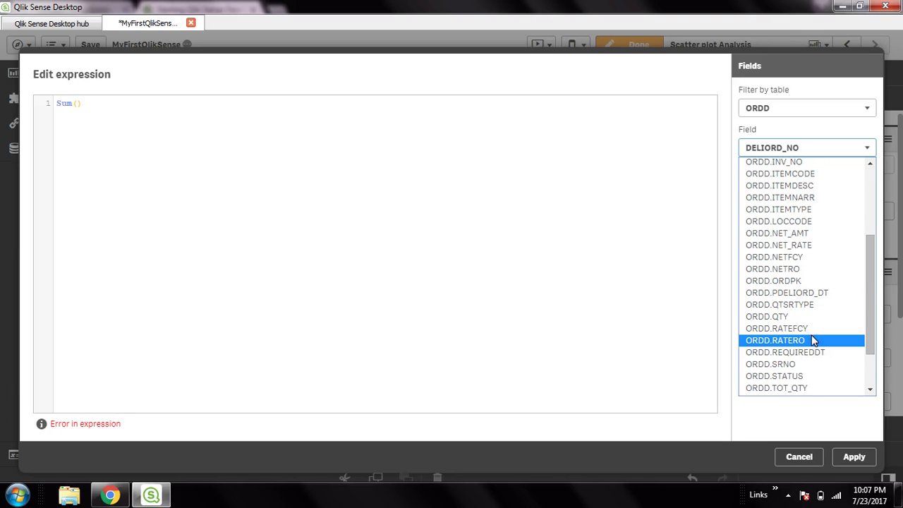
click(820, 269)
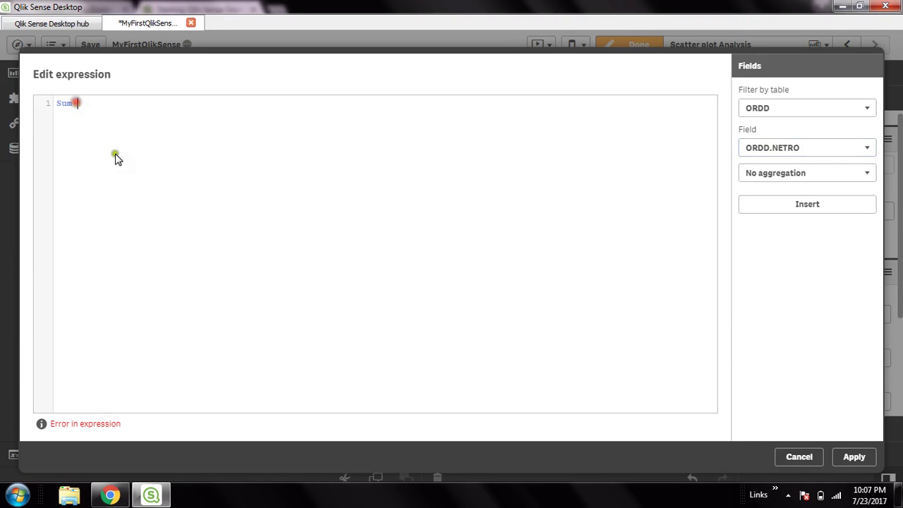
click(827, 207)
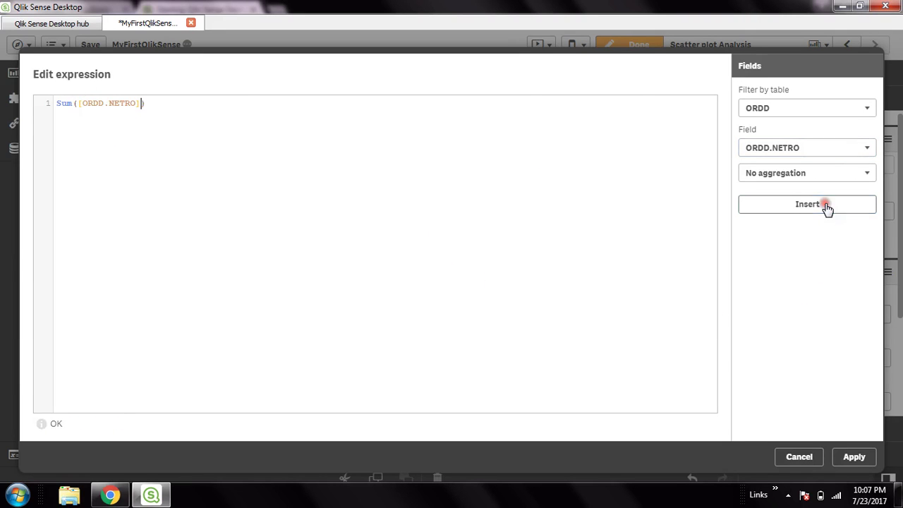
click(861, 457)
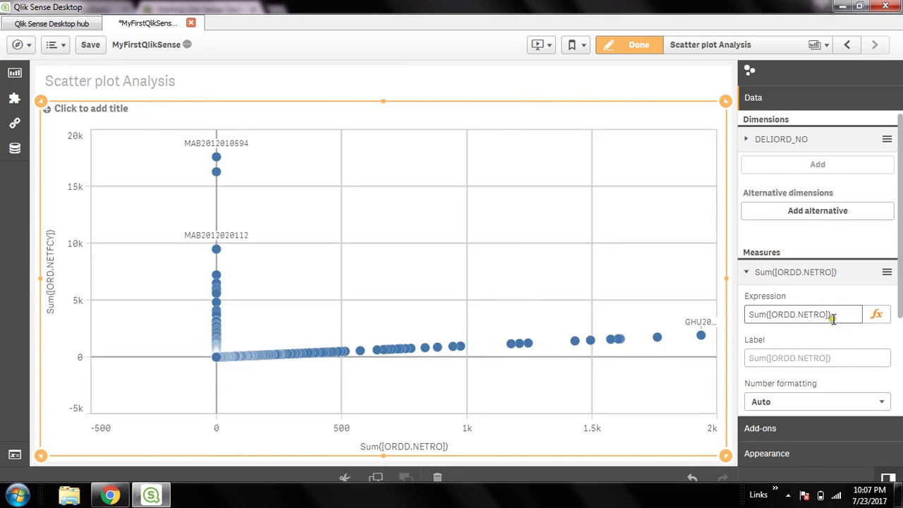
Reopen the first measure's expression editor and replace the ORDD.NETRO reference.
scroll(783, 310, down, 2)
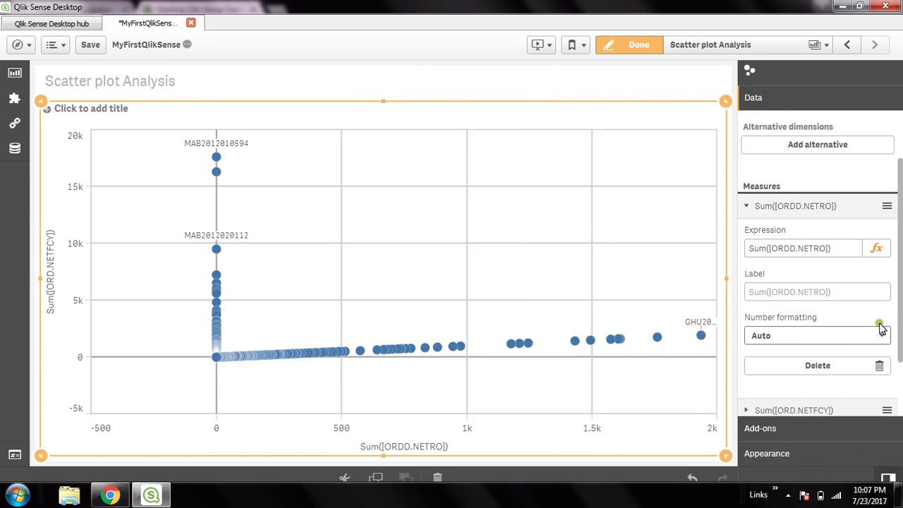
scroll(782, 372, up, 2)
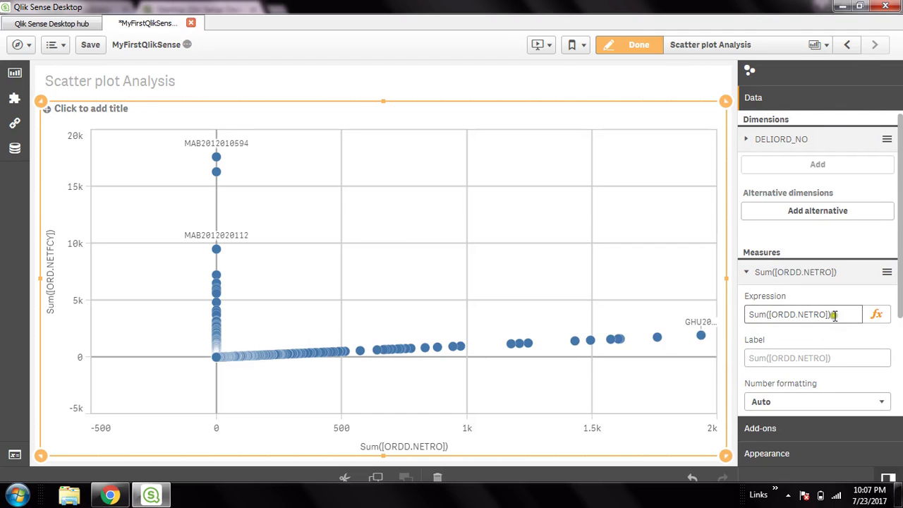
click(878, 316)
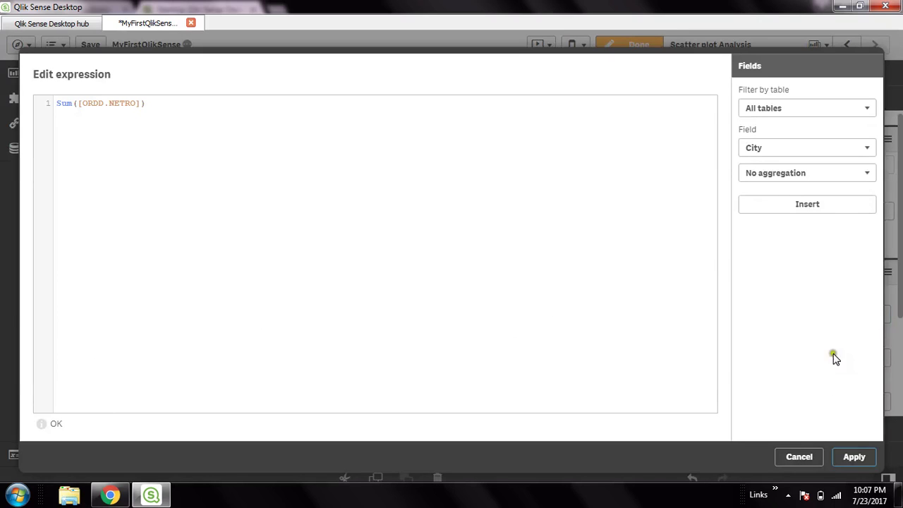
drag(140, 104, 78, 106)
text(qt)
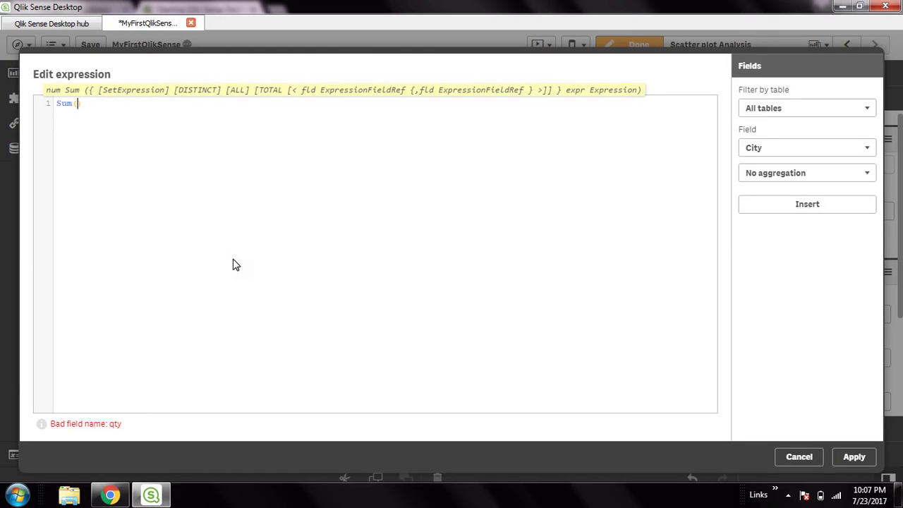
Insert ORDD.QTY from the ORDD table into Sum() and apply the expression.
click(805, 110)
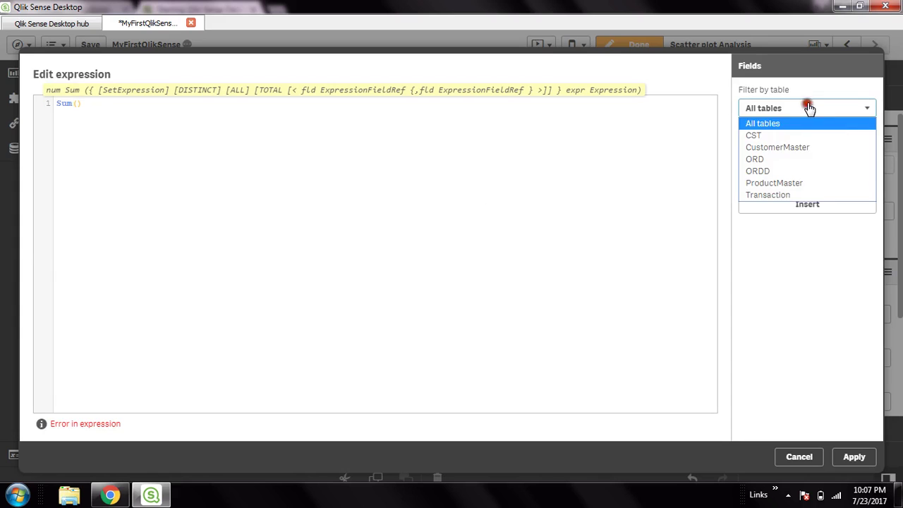
click(777, 171)
click(807, 148)
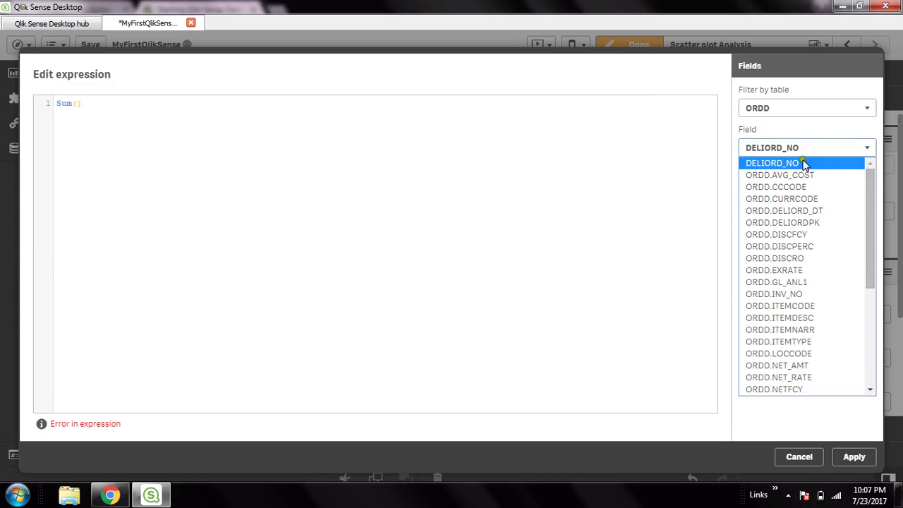
scroll(805, 233, down, 2)
scroll(804, 339, down, 2)
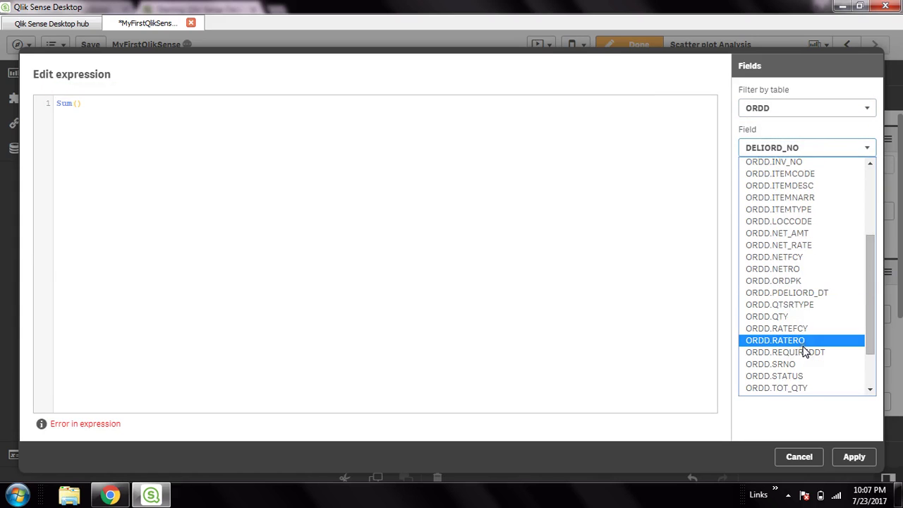
click(778, 317)
click(812, 212)
click(812, 208)
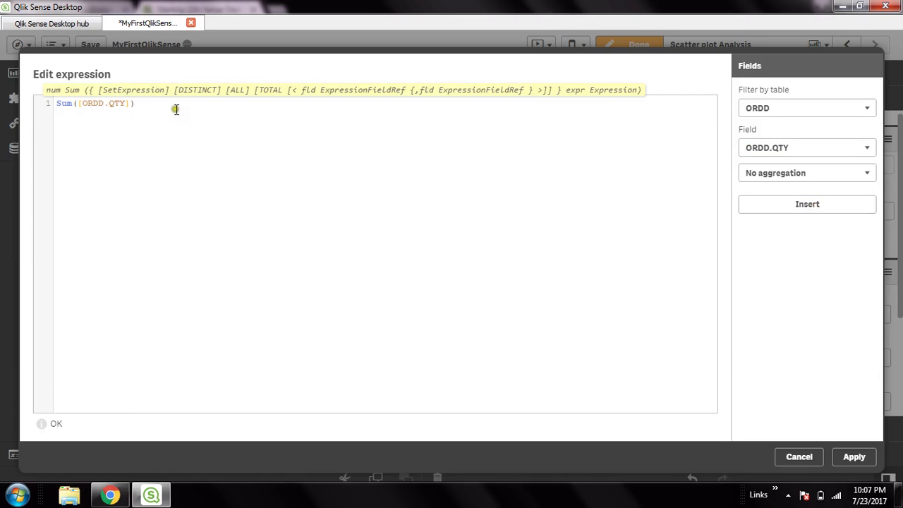
click(854, 457)
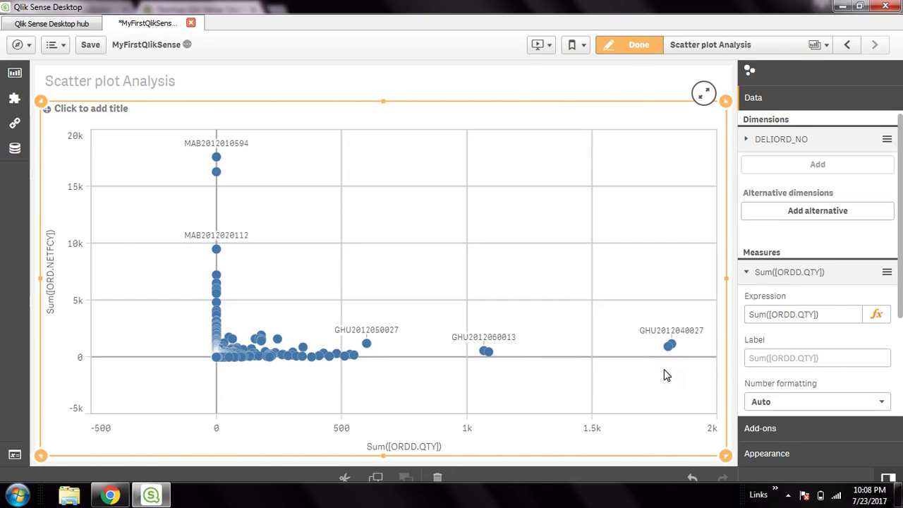
Dismiss the colour-scheme prompt and label the quantity measure 'Quantity'.
click(530, 374)
click(595, 107)
click(198, 346)
click(184, 156)
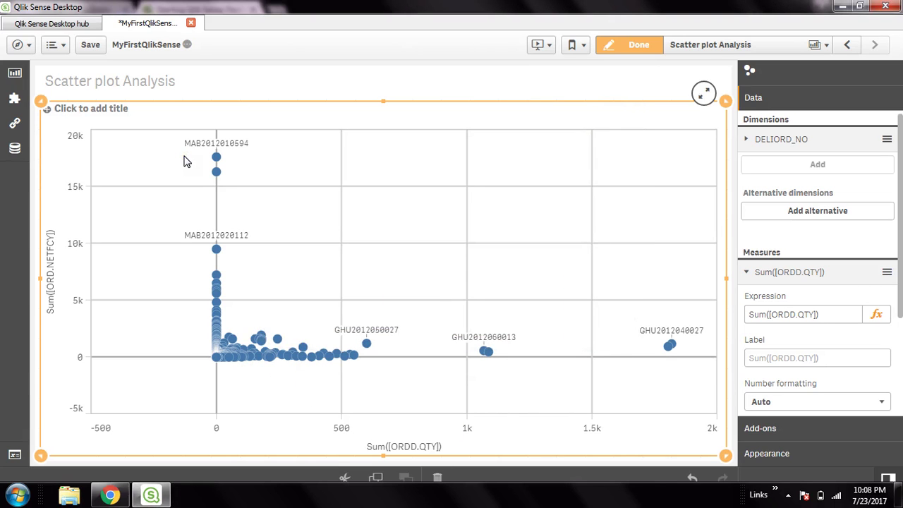
click(151, 162)
click(806, 359)
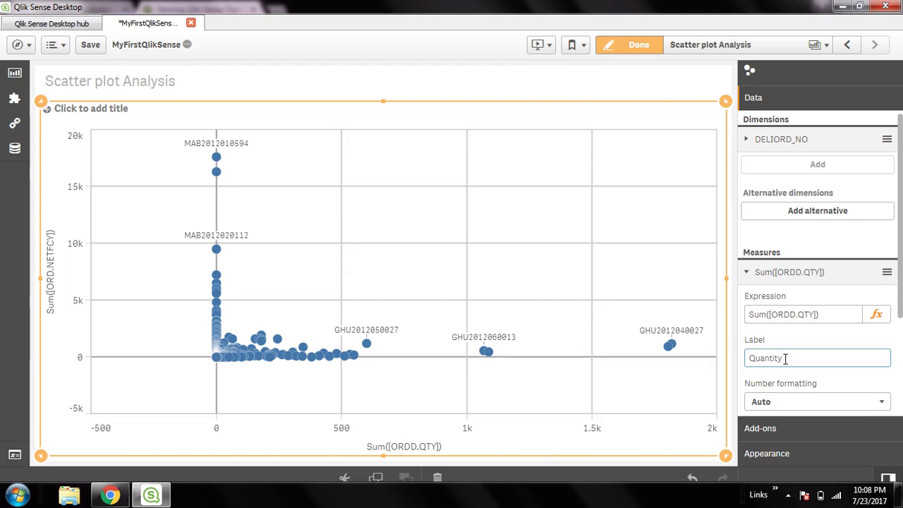
click(794, 339)
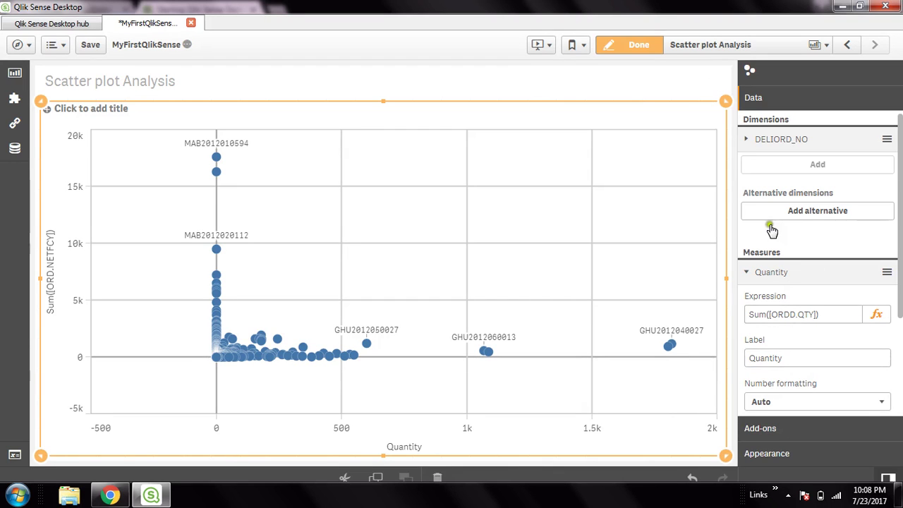
click(748, 272)
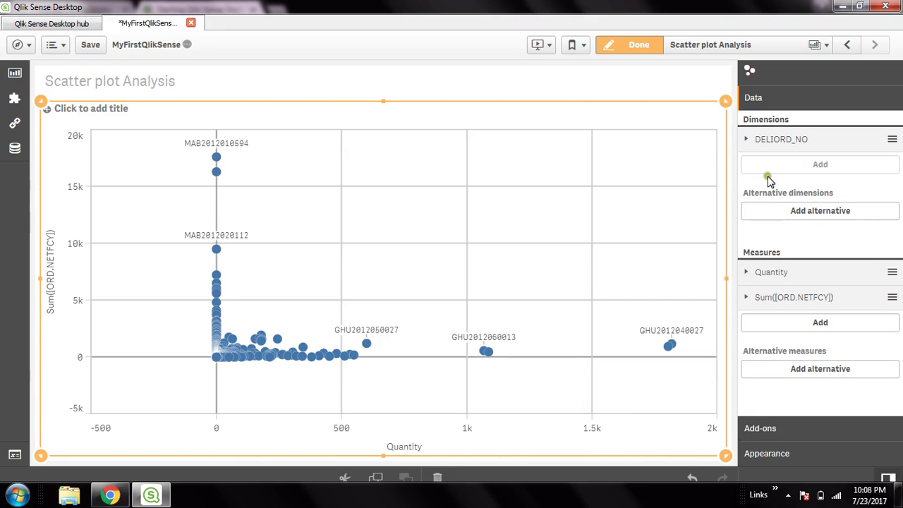
Label the DELIORD_NO dimension 'Order no'.
click(816, 139)
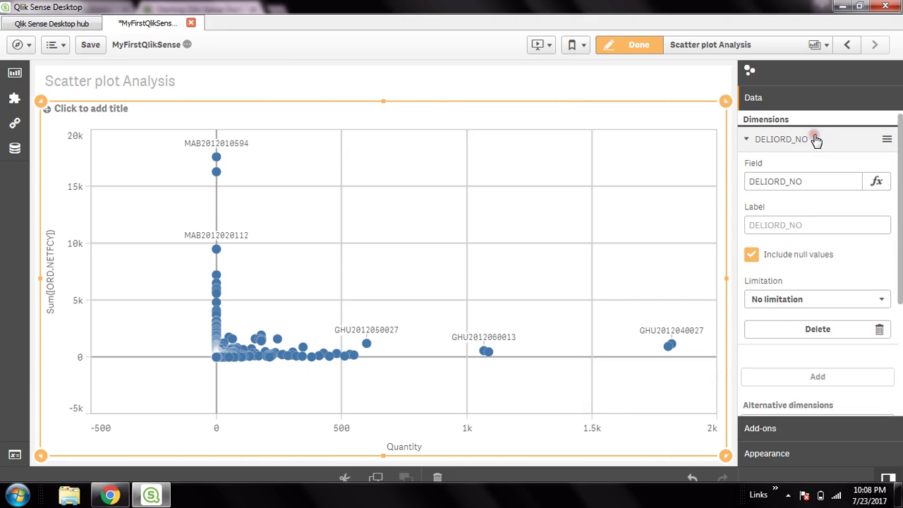
click(806, 226)
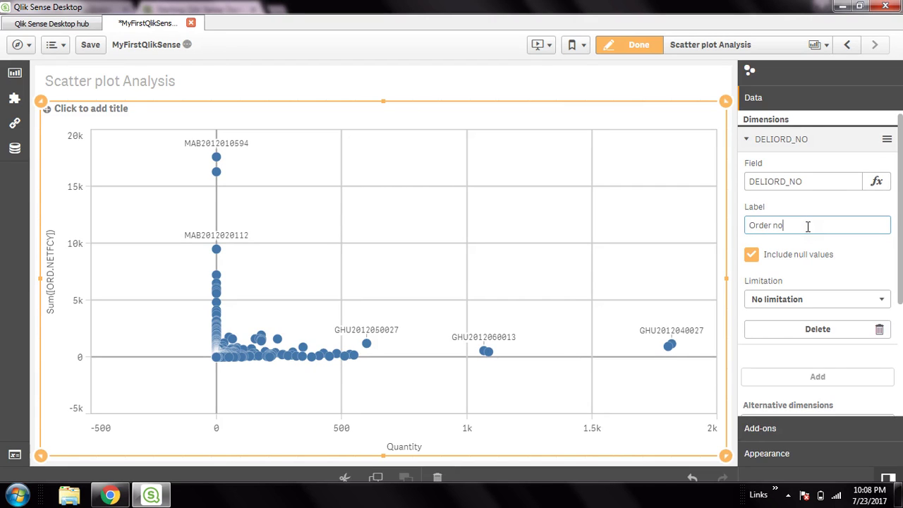
click(849, 275)
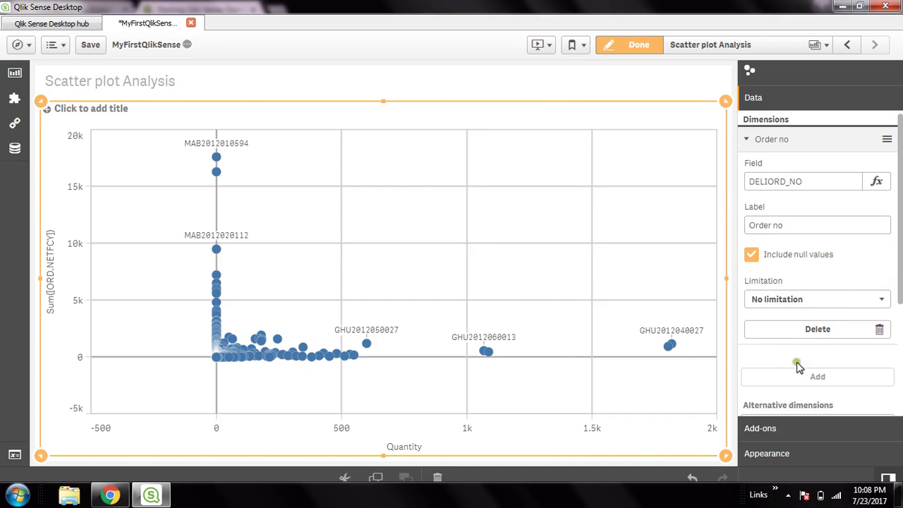
Expand the Sum([ORD.NETFCY]) measure and begin entering its Price label.
scroll(797, 366, down, 3)
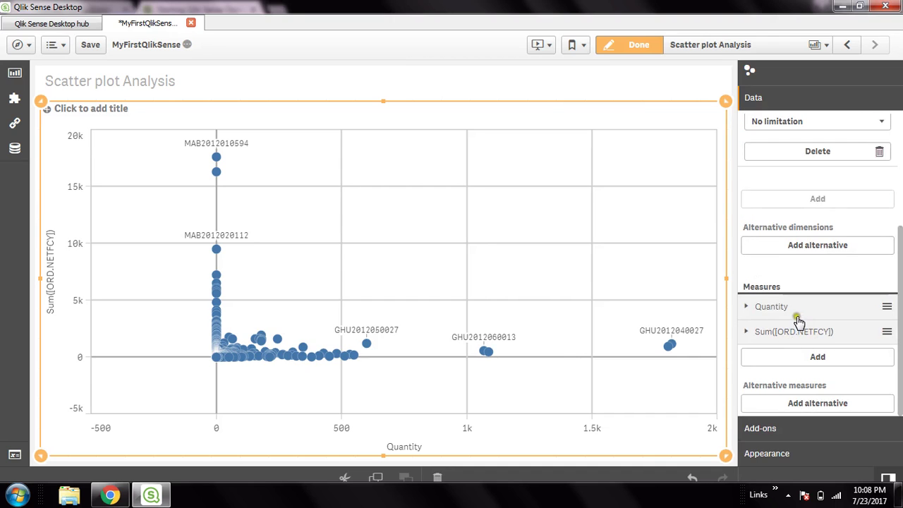
click(783, 331)
scroll(804, 346, up, 1)
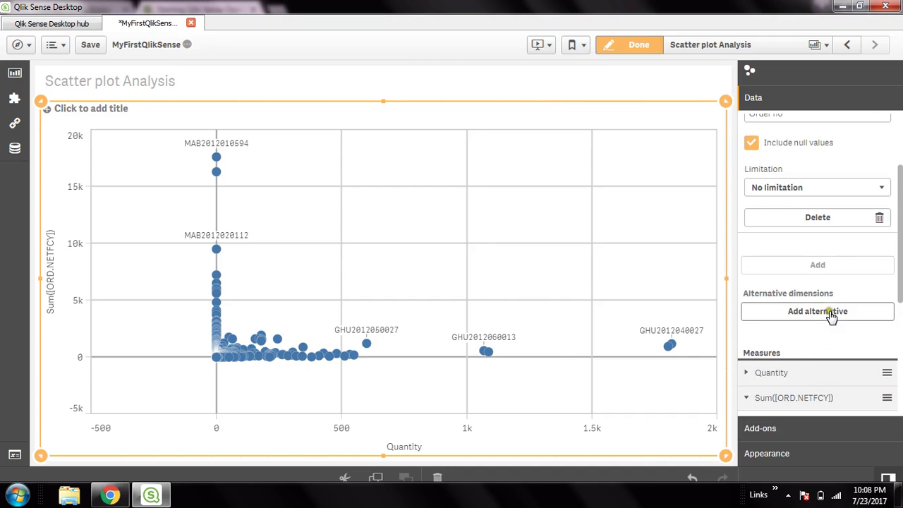
scroll(821, 360, down, 1)
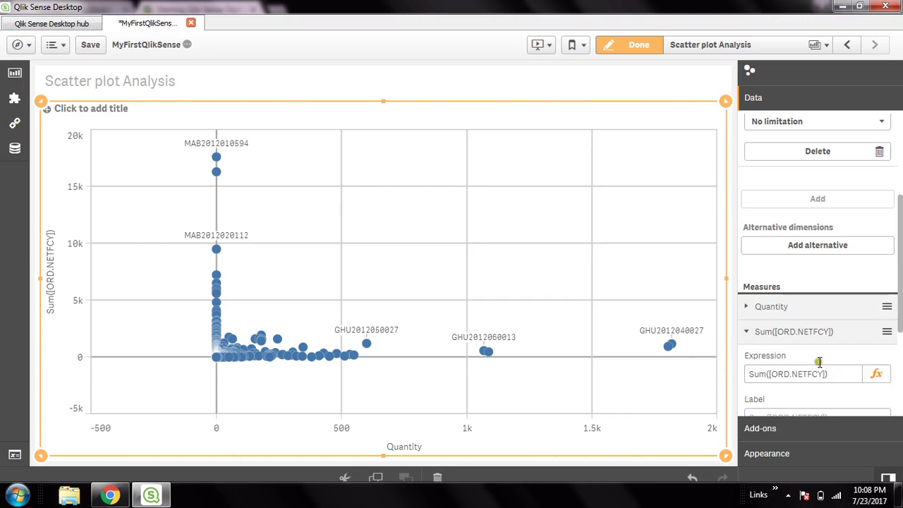
click(802, 413)
text(Ne)
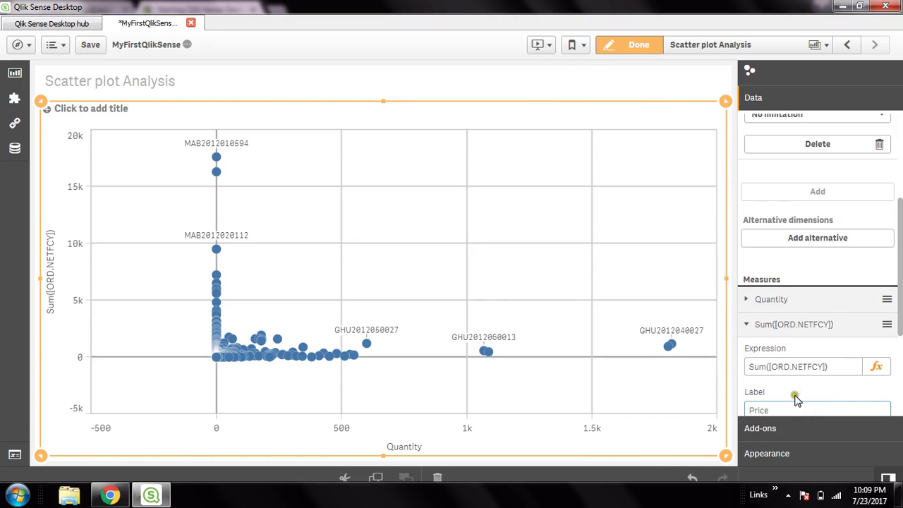
Label the measure Price and delete the old [ORD.NETFCY] field from its Sum expression.
click(798, 393)
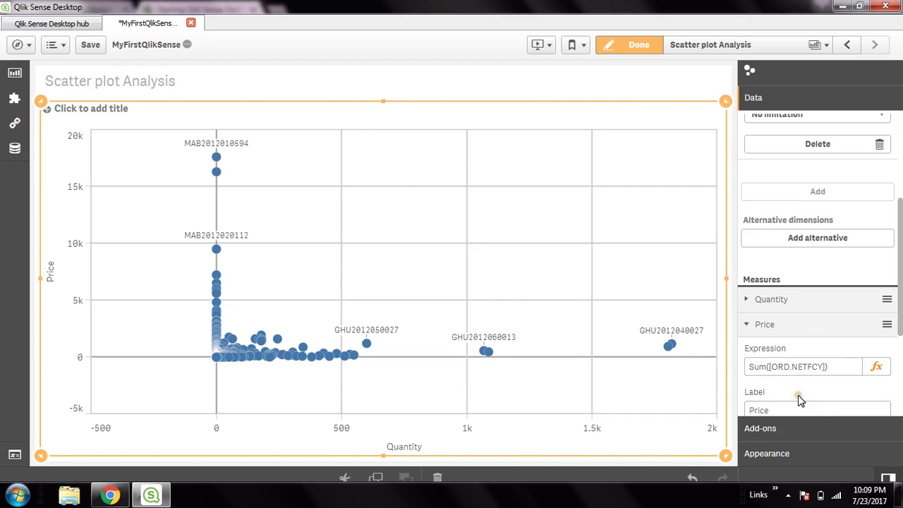
click(836, 368)
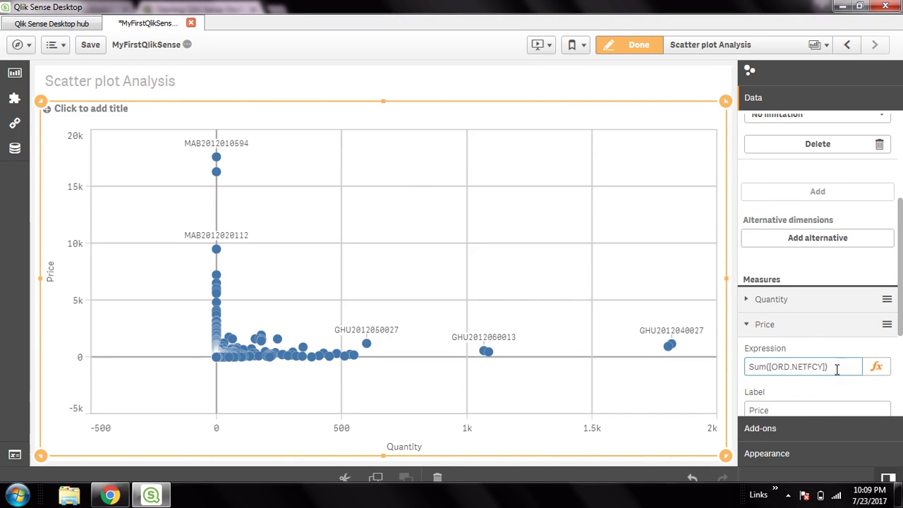
click(846, 335)
click(876, 371)
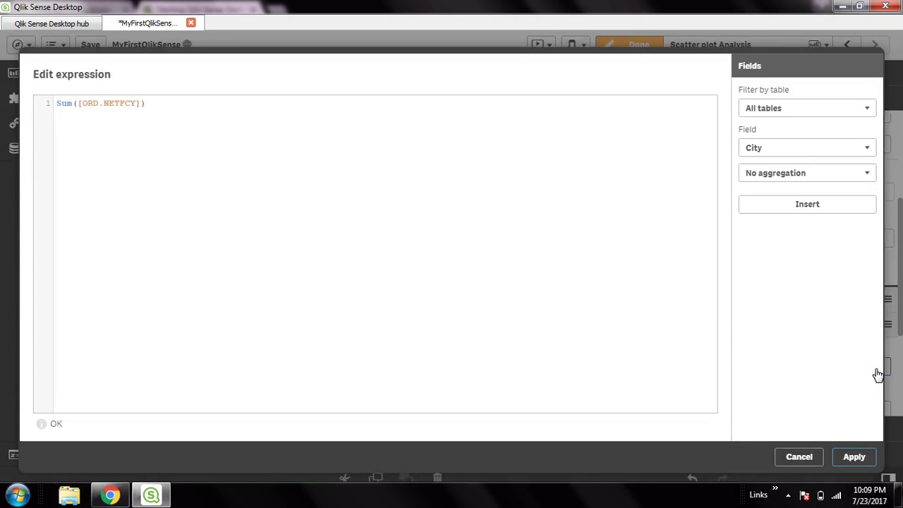
click(176, 149)
drag(141, 104, 78, 103)
key(Delete)
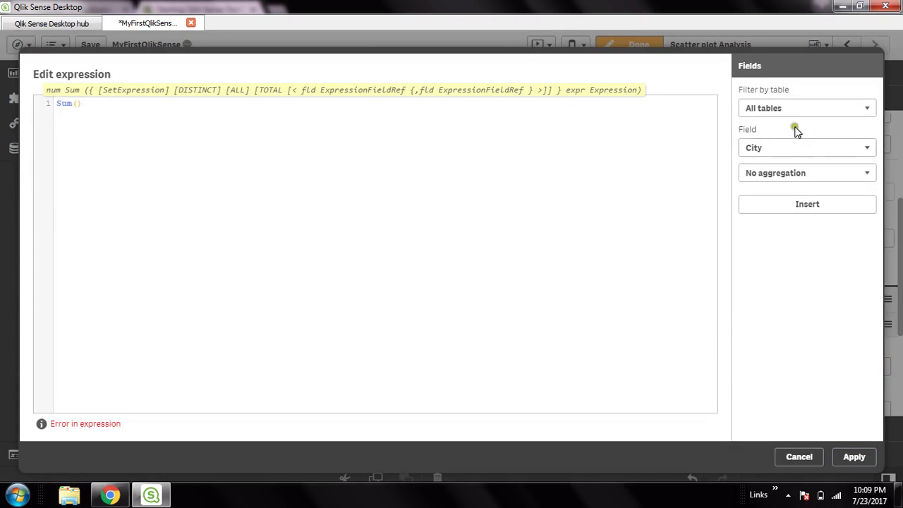
Insert ORDD.NETRO from the ORDD table into Sum and apply the Price expression.
click(790, 110)
click(780, 173)
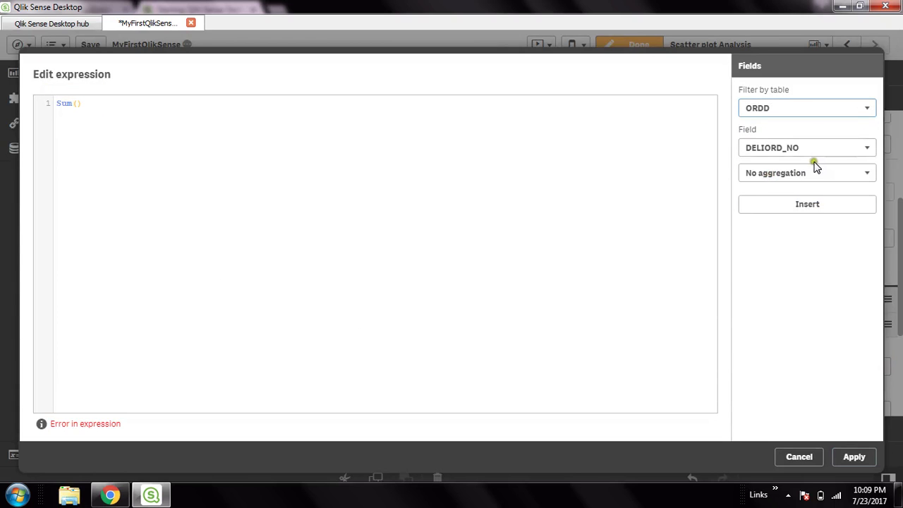
click(798, 150)
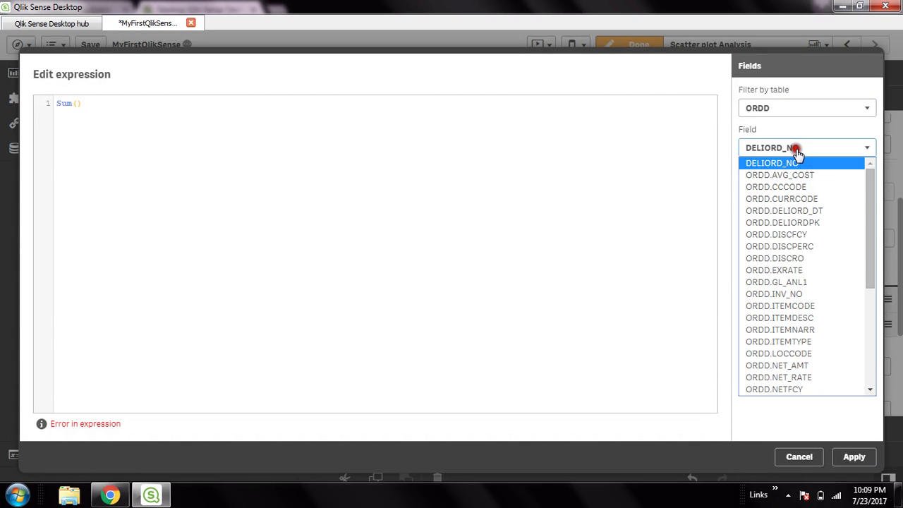
click(870, 260)
drag(870, 259, 870, 288)
click(755, 343)
click(812, 209)
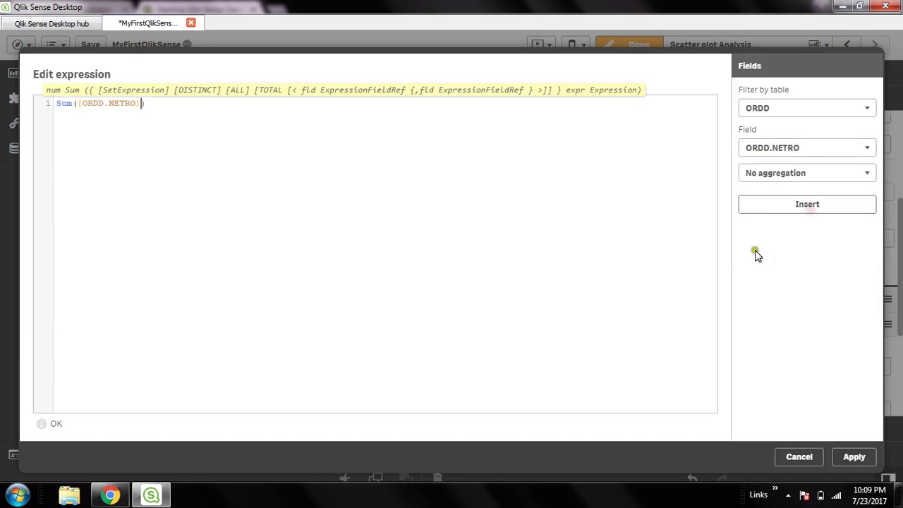
click(855, 459)
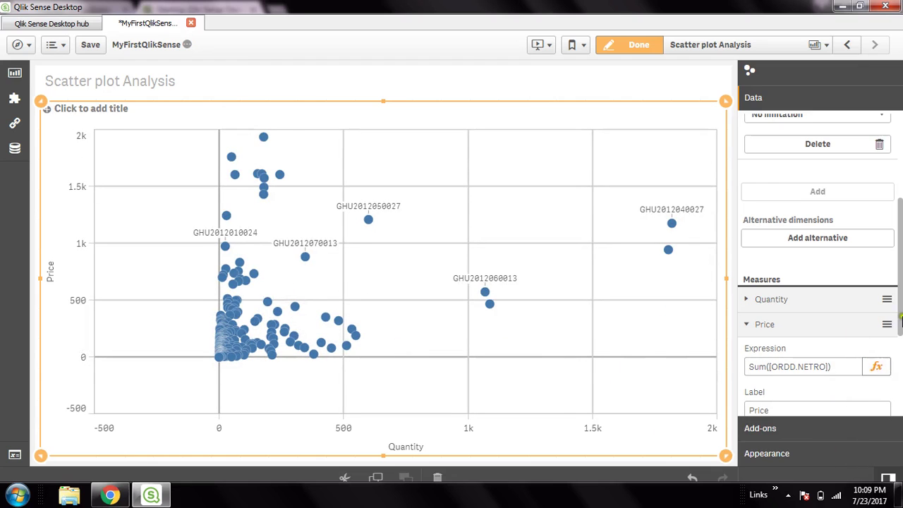
Reorder the measures so Price comes before Quantity, putting Price on the x-axis.
drag(900, 309, 901, 346)
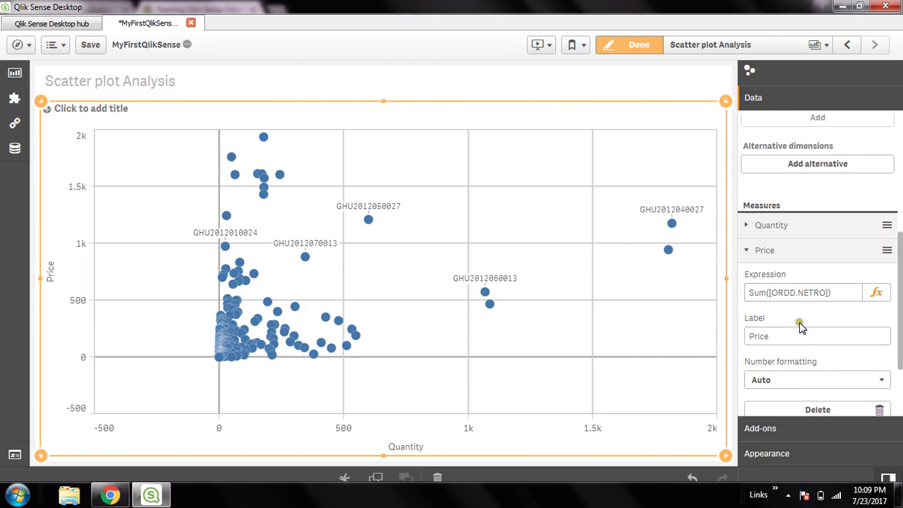
drag(901, 291, 896, 382)
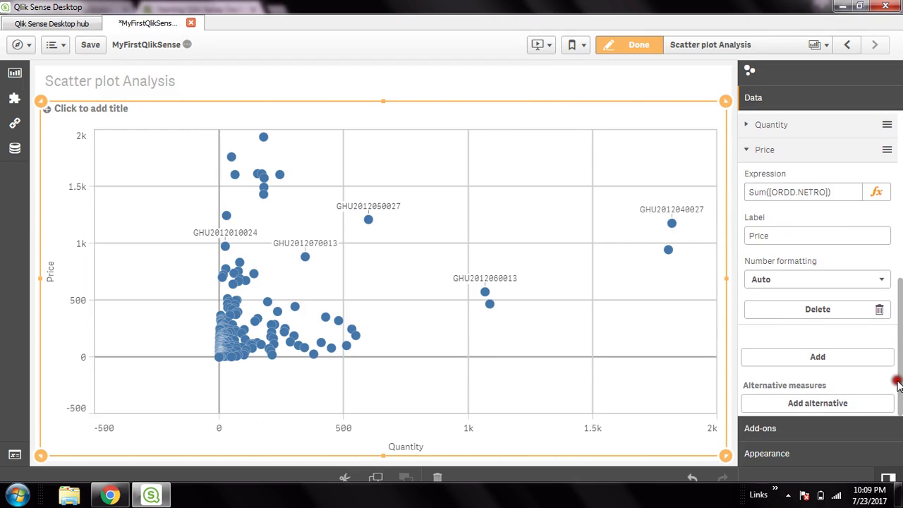
click(747, 150)
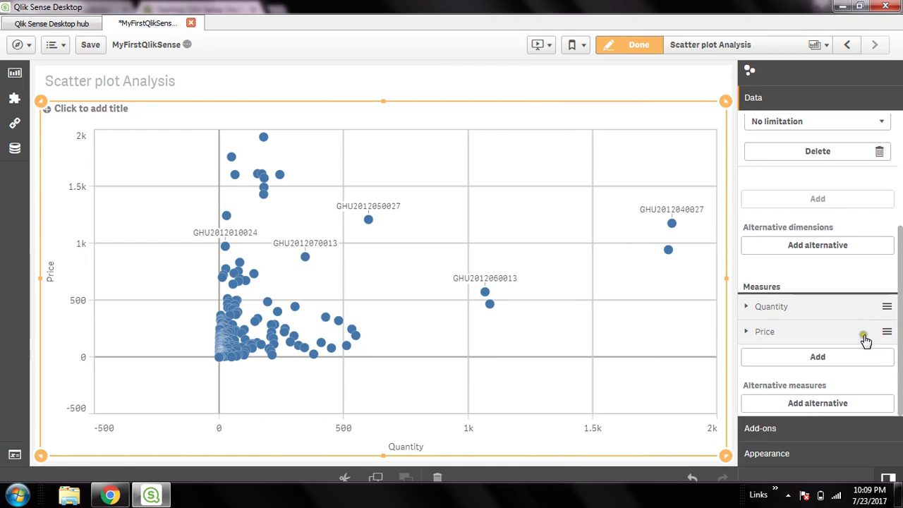
drag(806, 339, 802, 275)
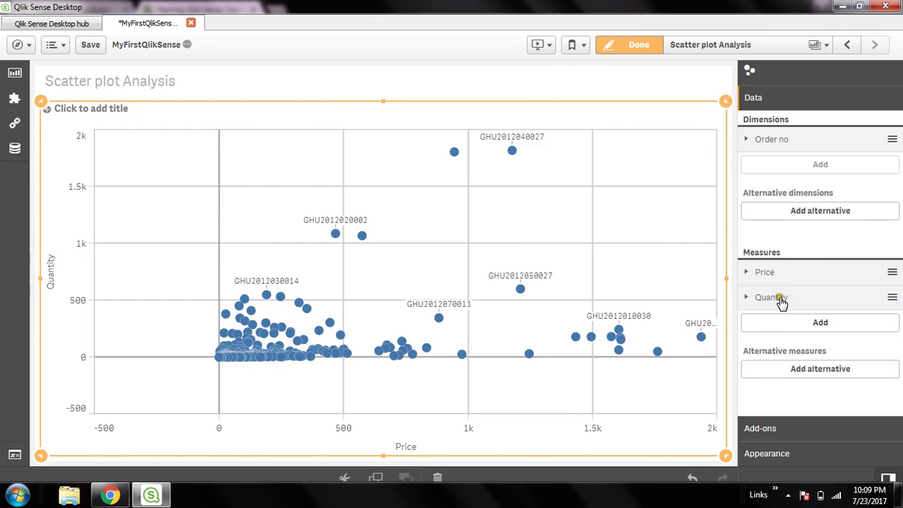
drag(782, 305, 785, 268)
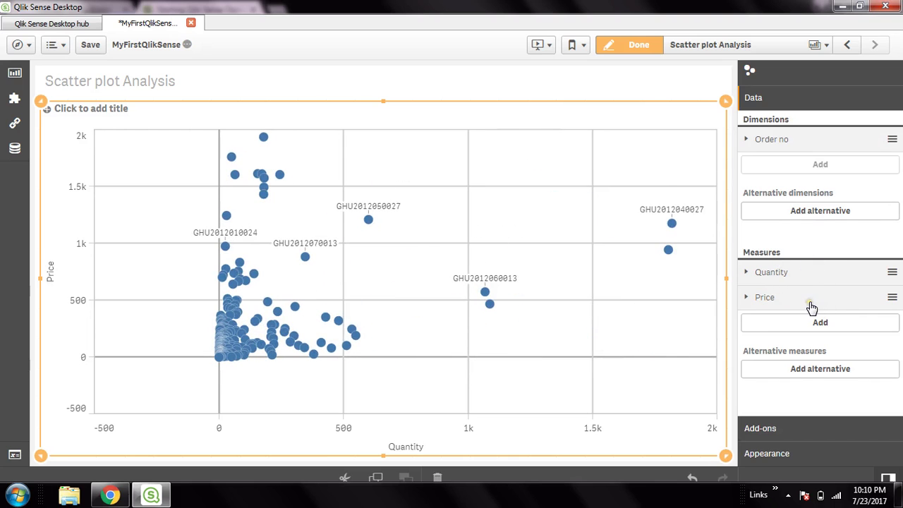
drag(788, 308, 791, 269)
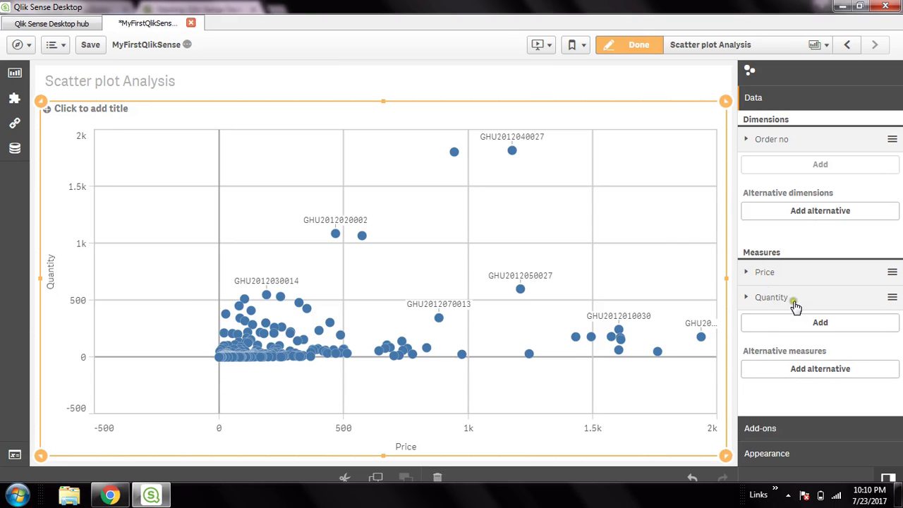
drag(792, 302, 797, 266)
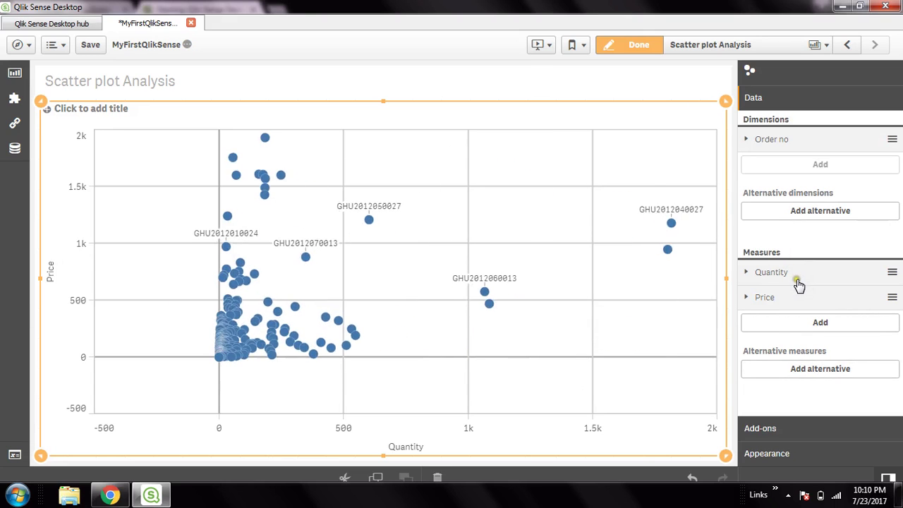
drag(789, 296, 789, 274)
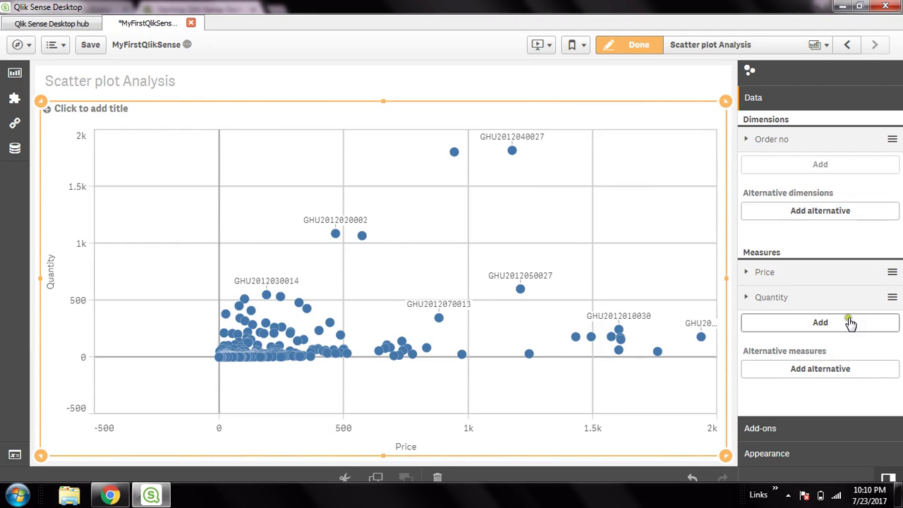
Add a third measure Sum([ORDD.NET_AMT]), found by searching fields for 'net'.
click(833, 282)
click(822, 324)
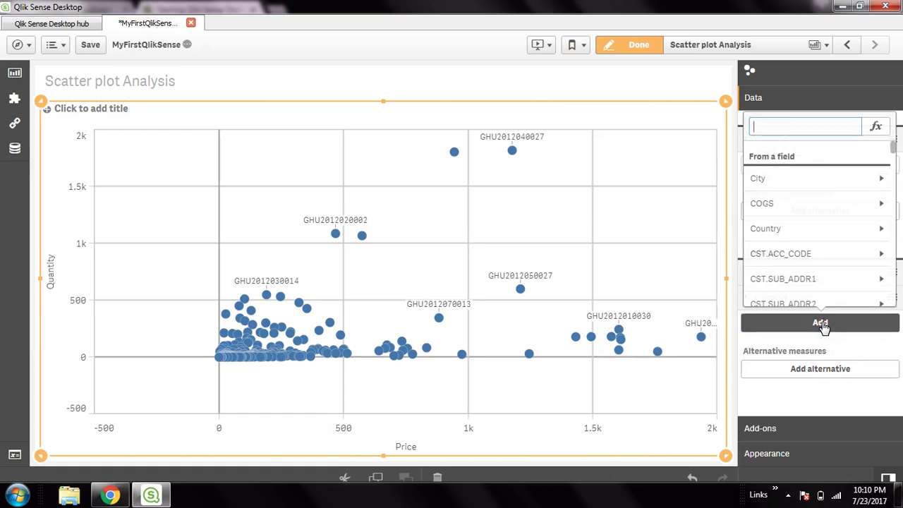
click(819, 346)
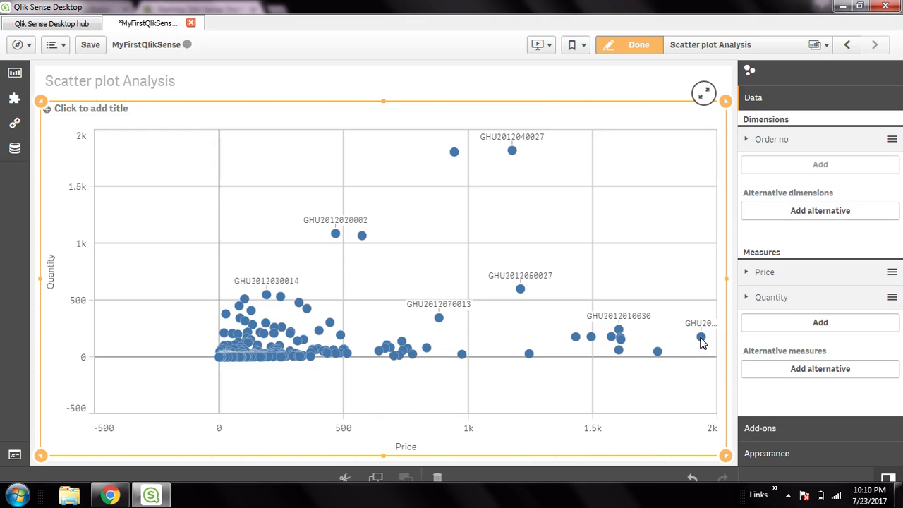
click(823, 326)
click(780, 127)
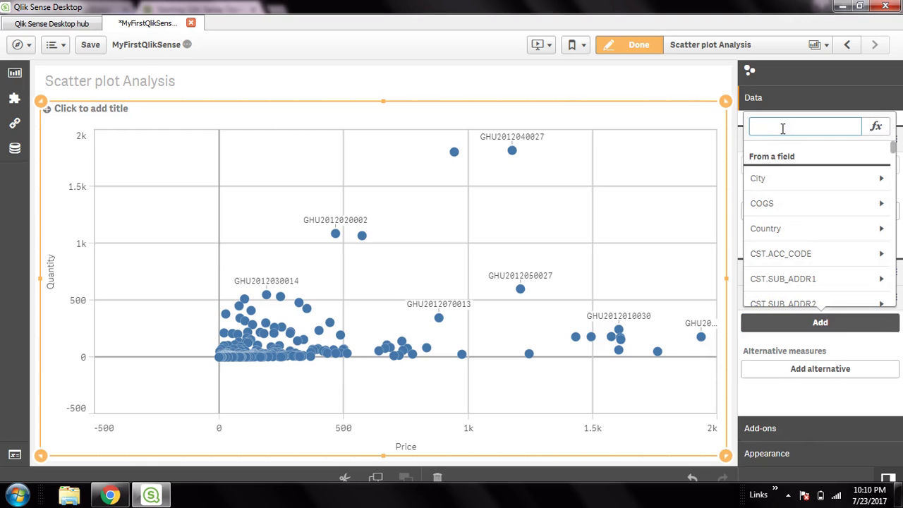
text(net)
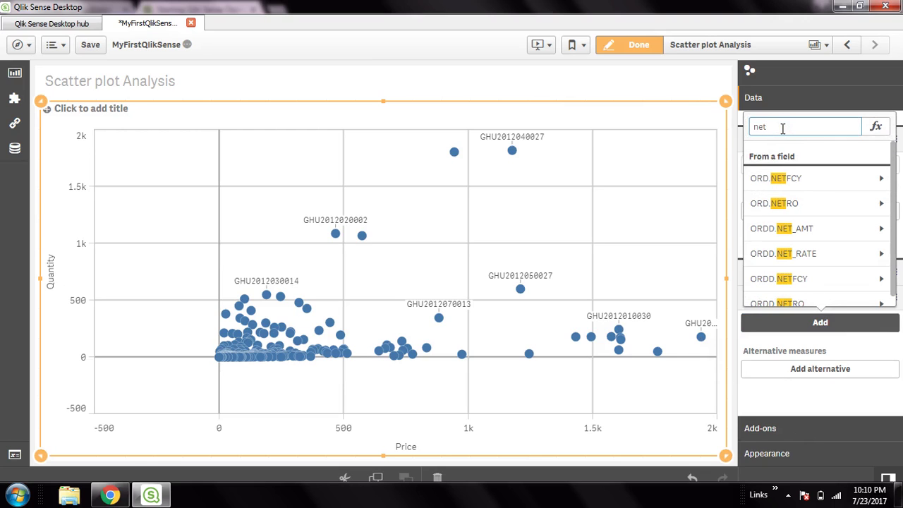
click(808, 228)
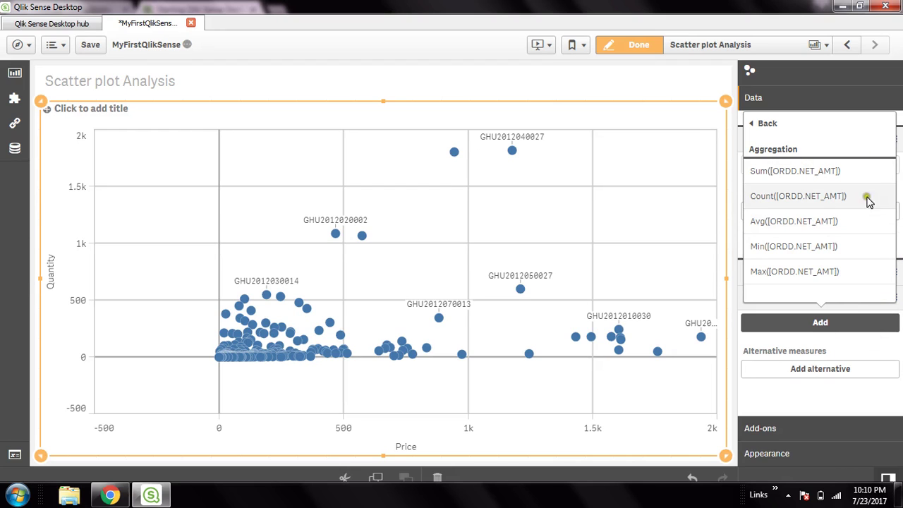
click(797, 171)
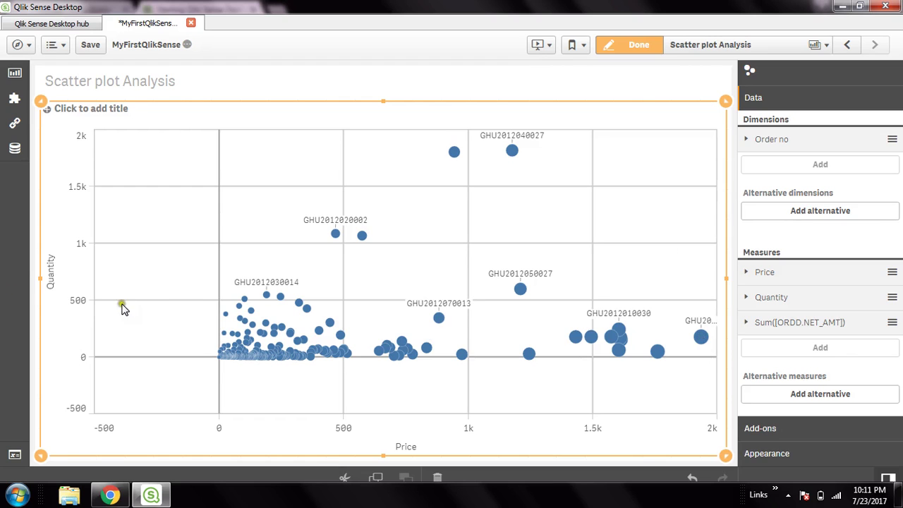
Label the Sum([ORDD.NET_AMT]) measure Revenue and collapse its details.
drag(180, 304, 271, 367)
click(752, 323)
click(821, 406)
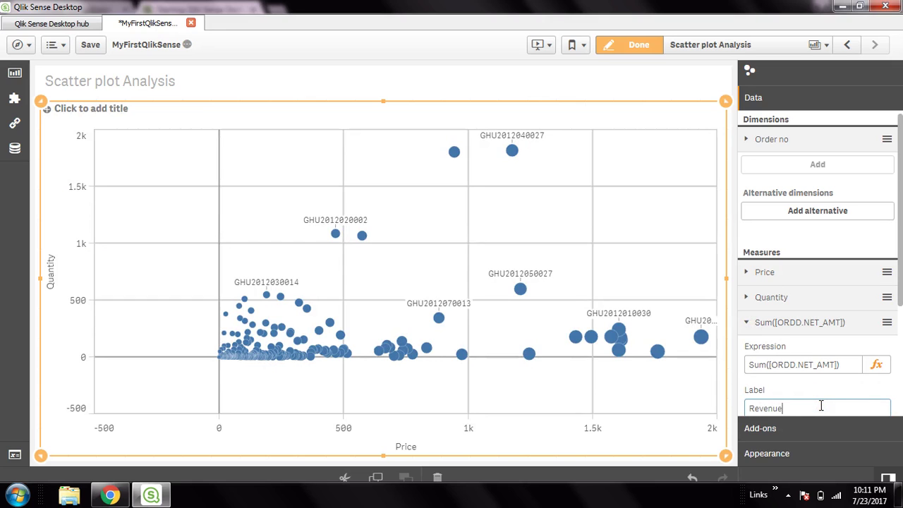
click(818, 389)
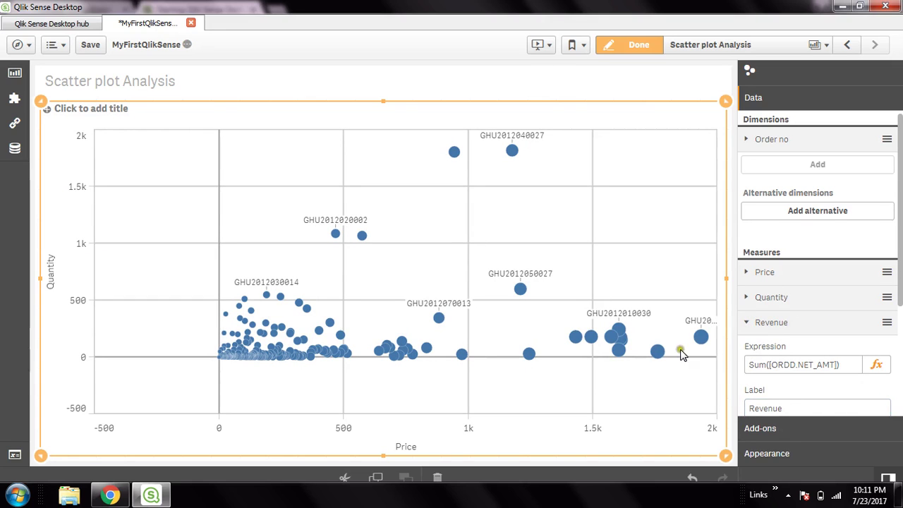
click(747, 322)
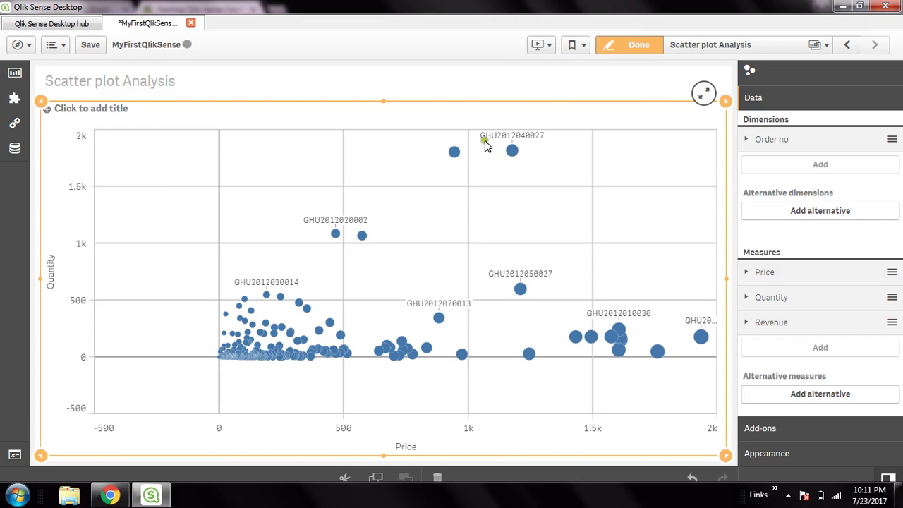
click(611, 107)
Switch the bubble colours from Auto to Custom in the appearance settings.
click(762, 456)
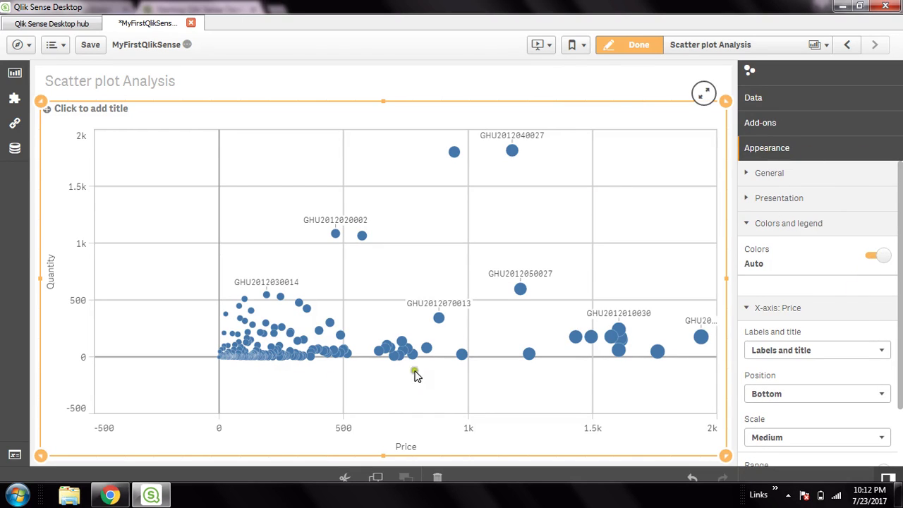
click(873, 257)
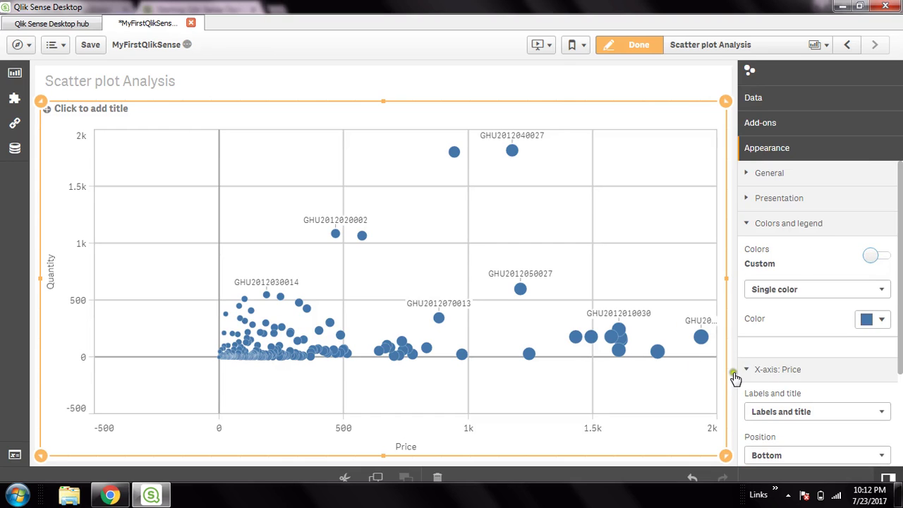
click(883, 290)
click(846, 296)
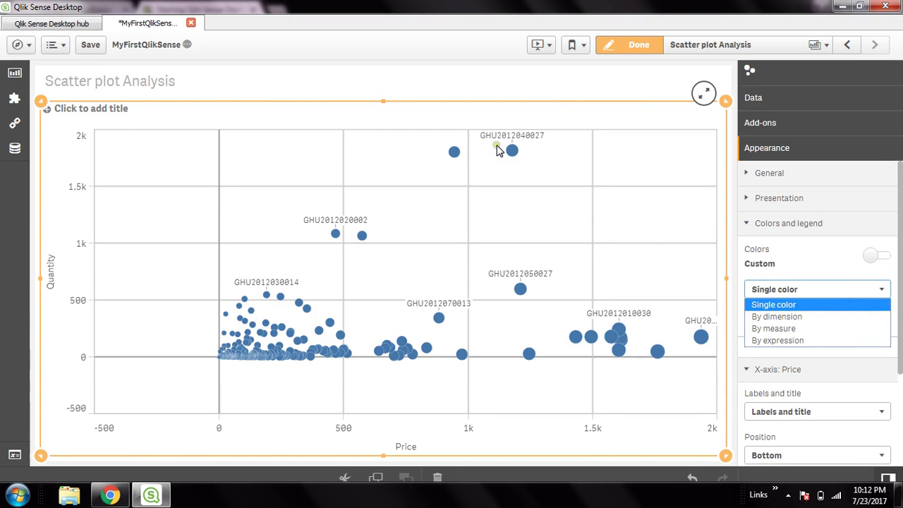
click(581, 152)
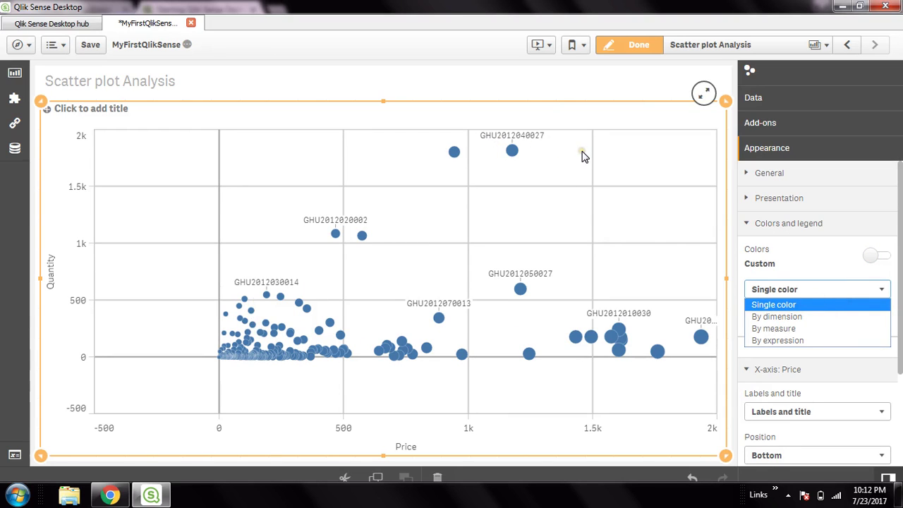
click(829, 316)
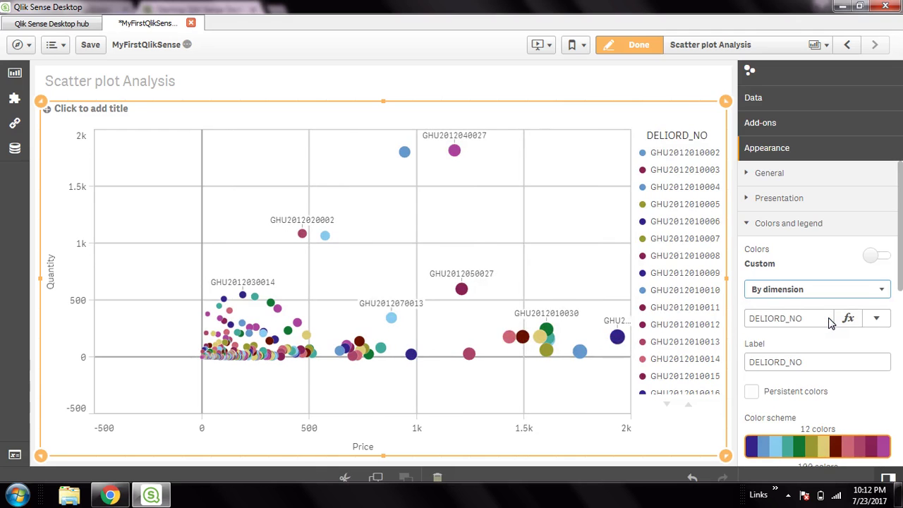
Colour the bubbles by measure with a diverging gradient, leaving Reverse colors off.
click(869, 292)
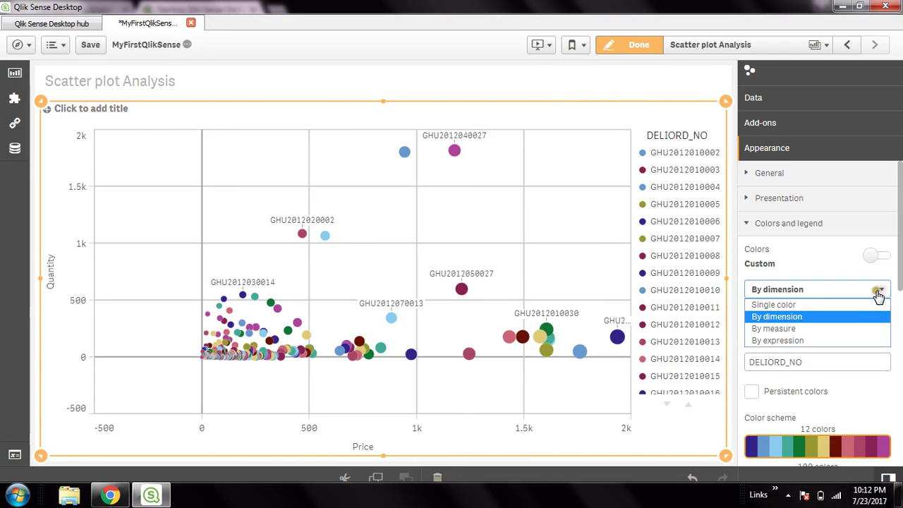
click(777, 328)
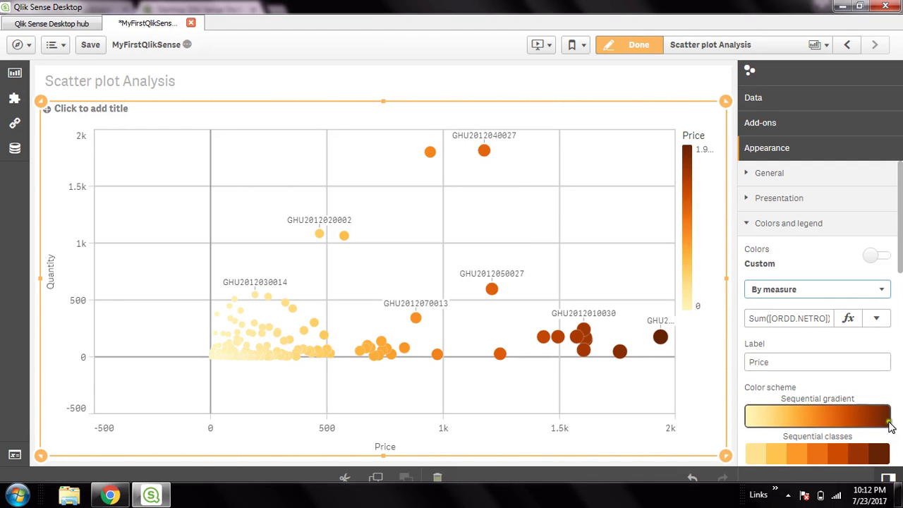
scroll(834, 454, down, 1)
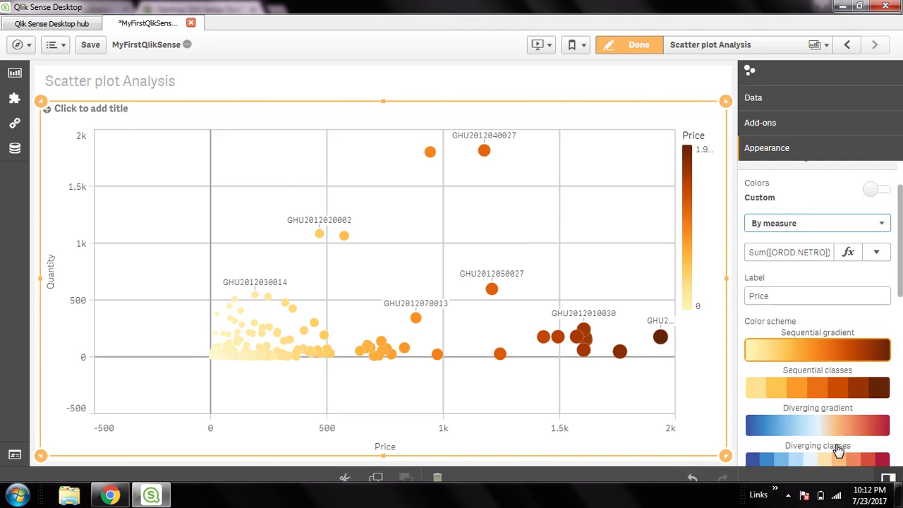
click(831, 427)
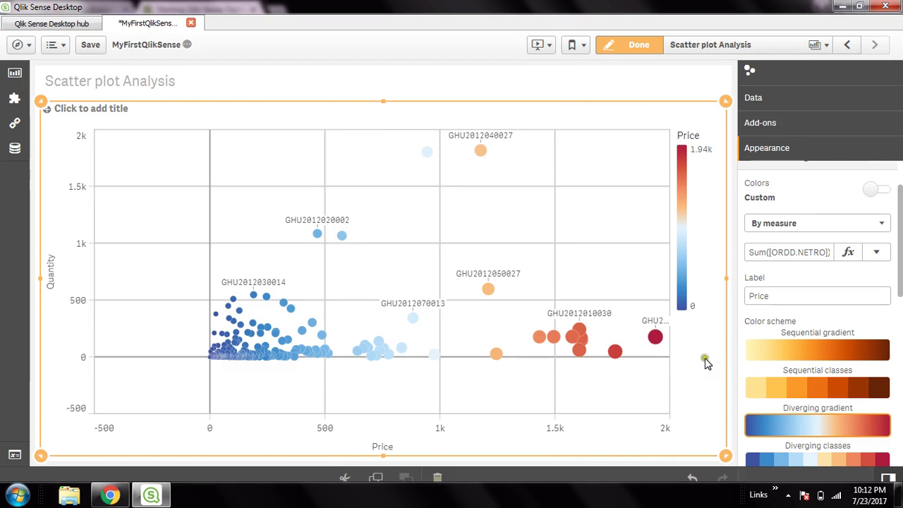
scroll(845, 367, down, 2)
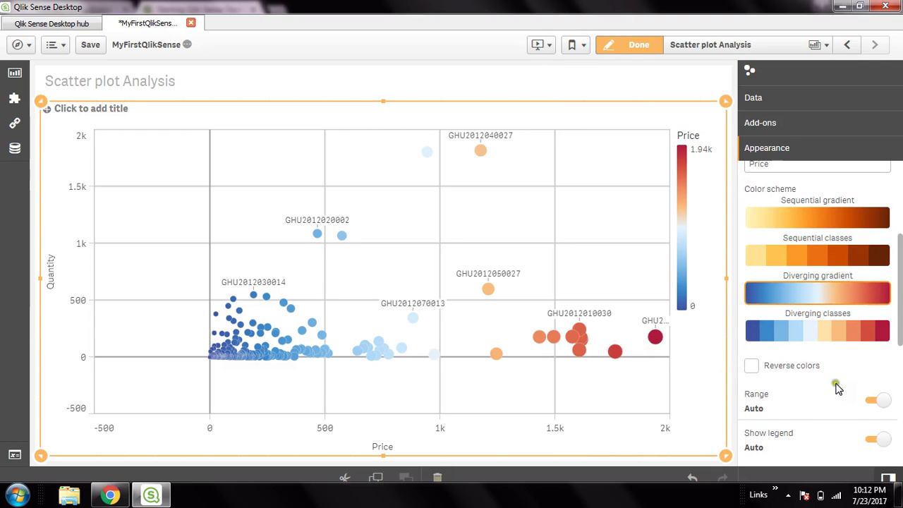
click(752, 367)
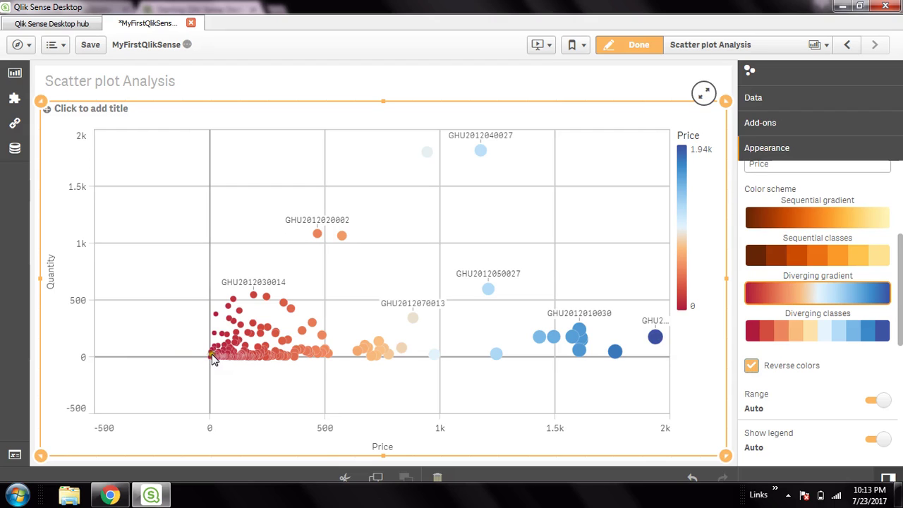
click(754, 368)
drag(899, 274, 901, 208)
Colour the bubbles by the DELIORD_NO dimension with Persistent colors left off.
click(847, 271)
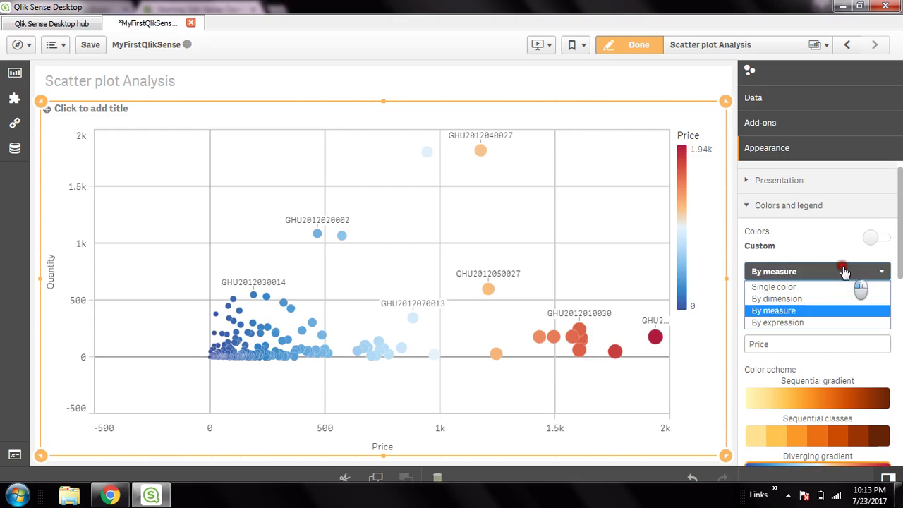
click(796, 299)
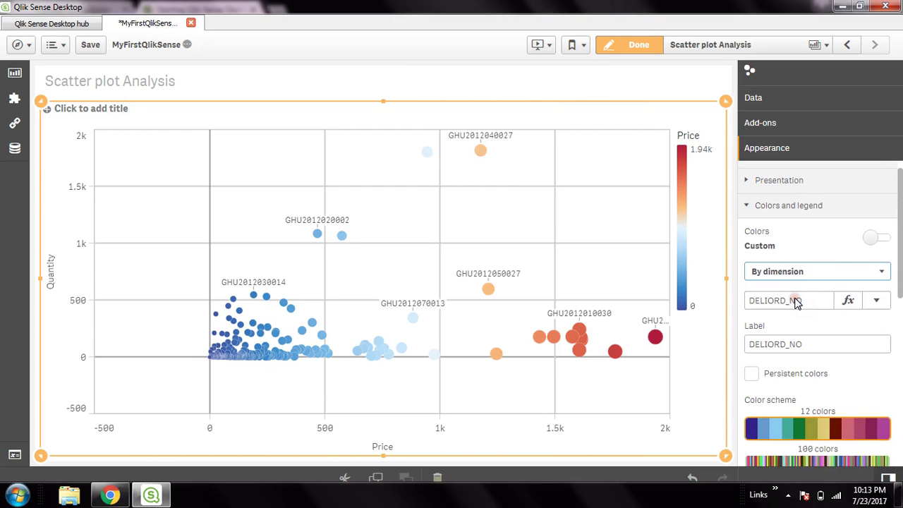
click(751, 374)
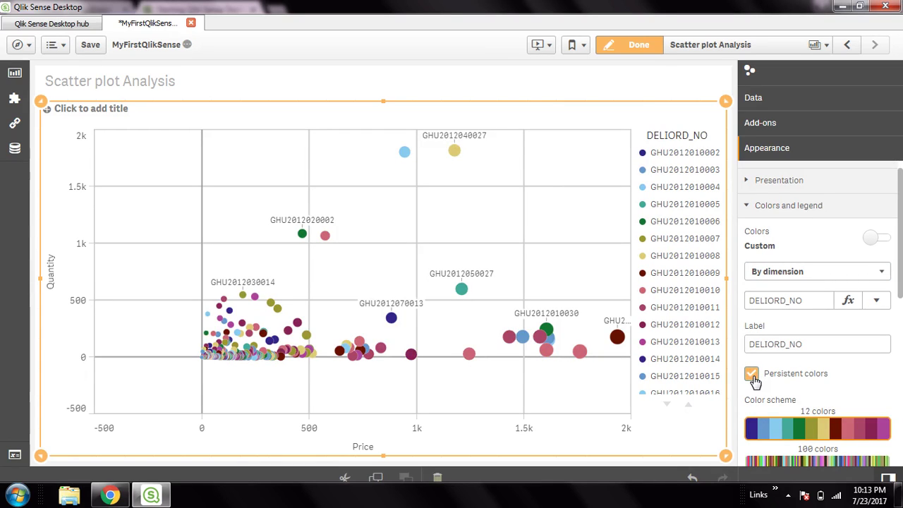
click(753, 376)
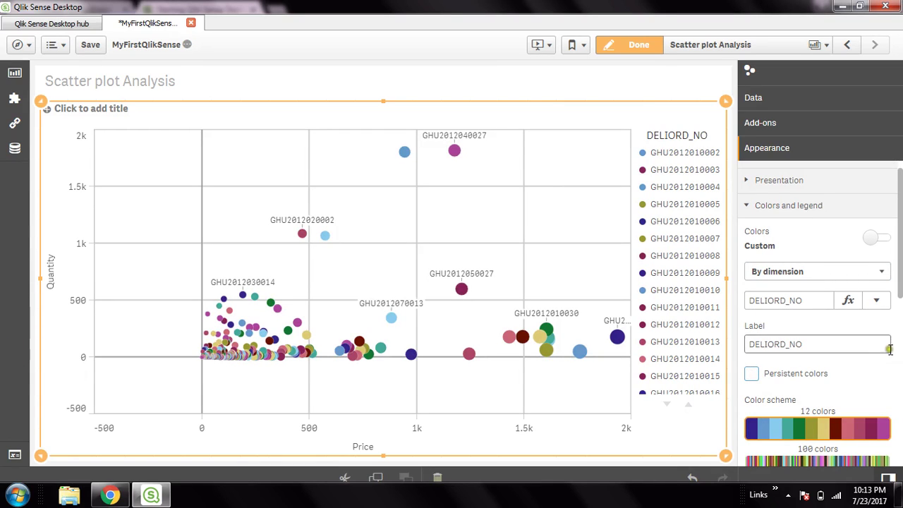
drag(901, 268, 901, 460)
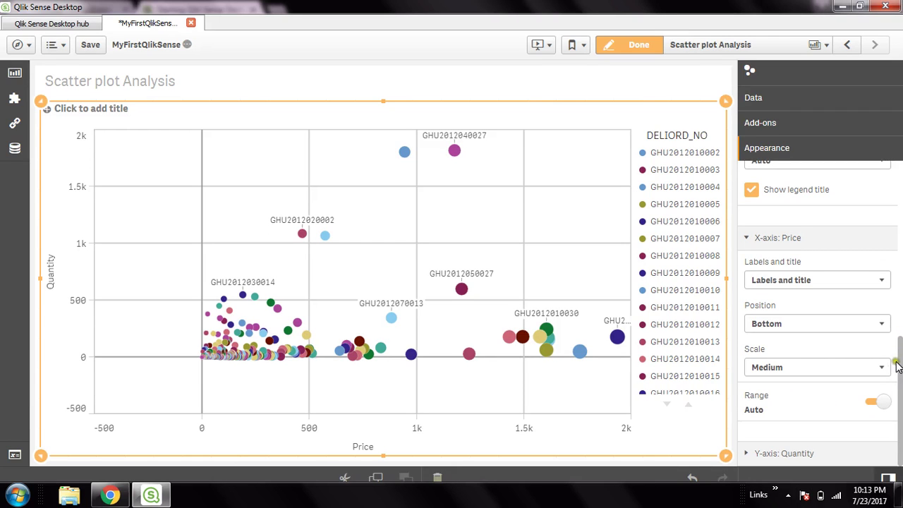
Hide the DELIORD_NO legend title and position the legend below the chart.
drag(899, 364, 901, 254)
click(753, 431)
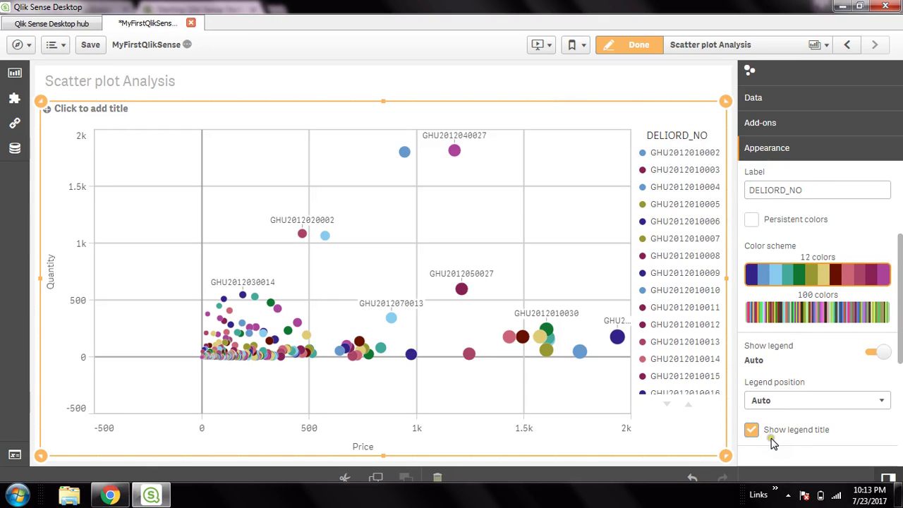
click(752, 430)
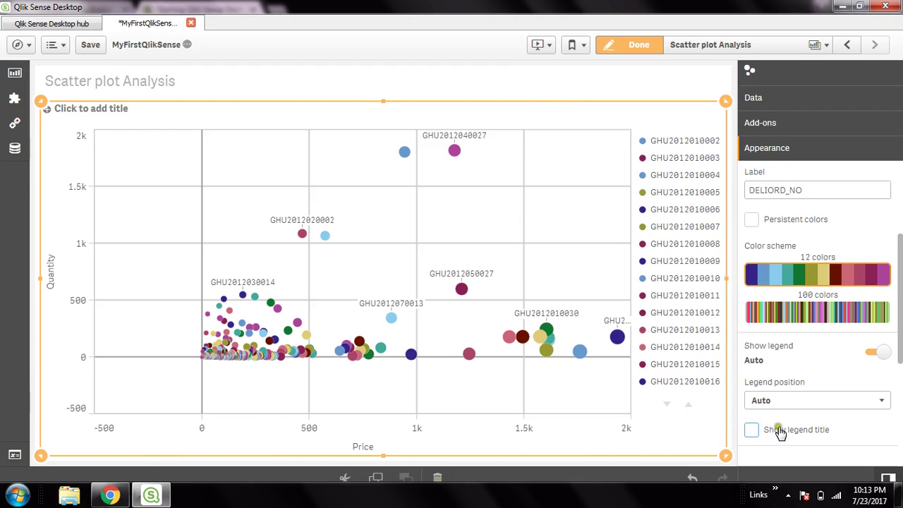
click(880, 404)
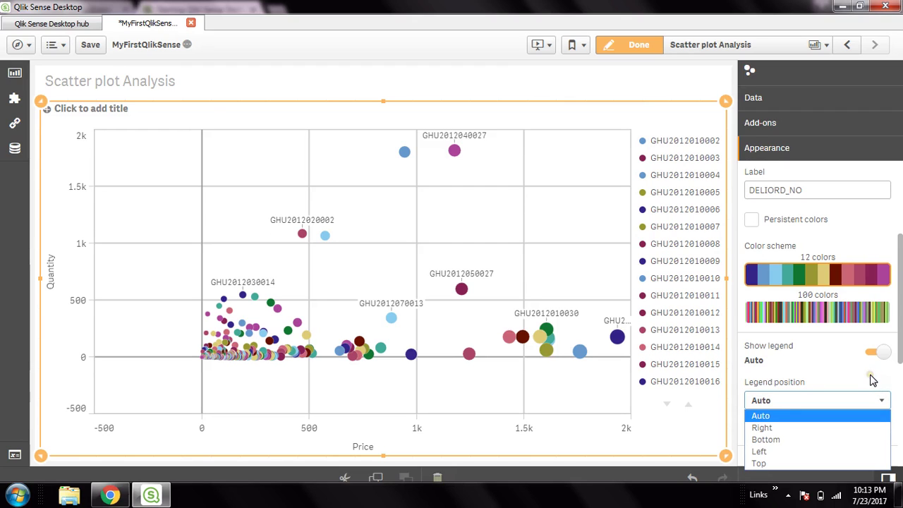
click(782, 453)
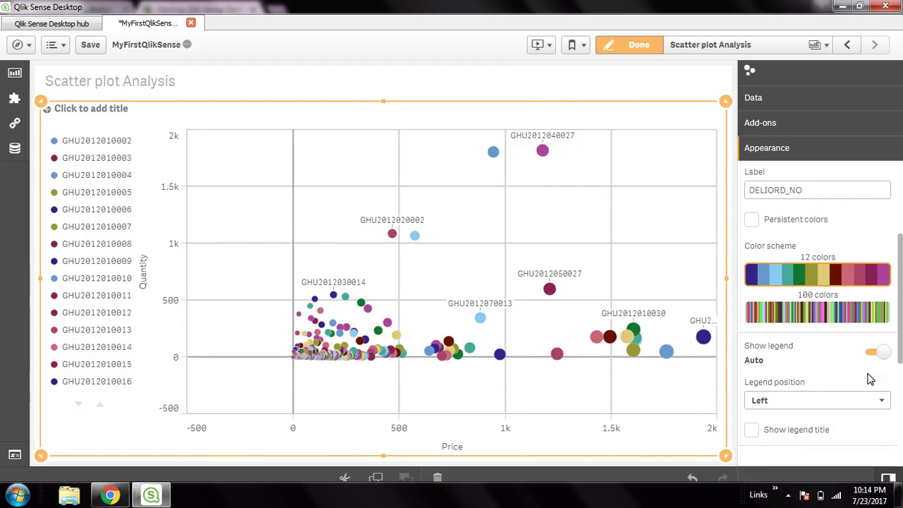
click(854, 409)
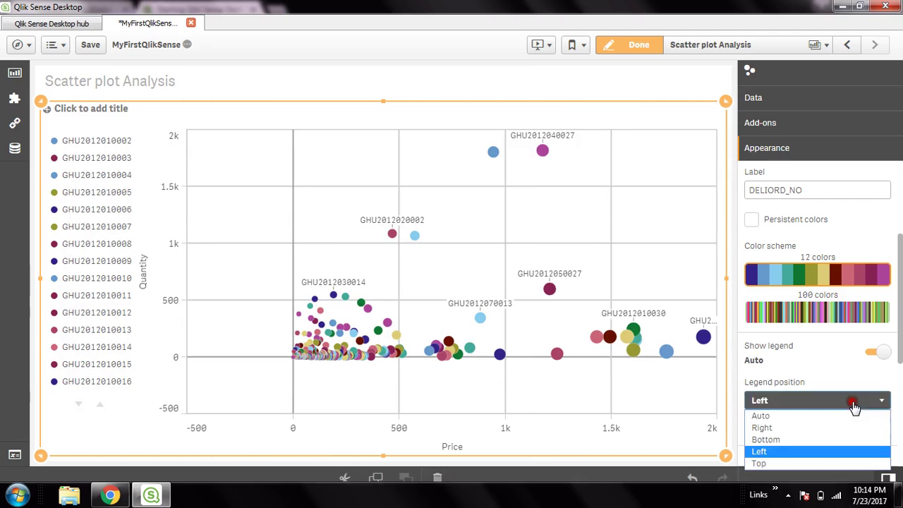
click(804, 441)
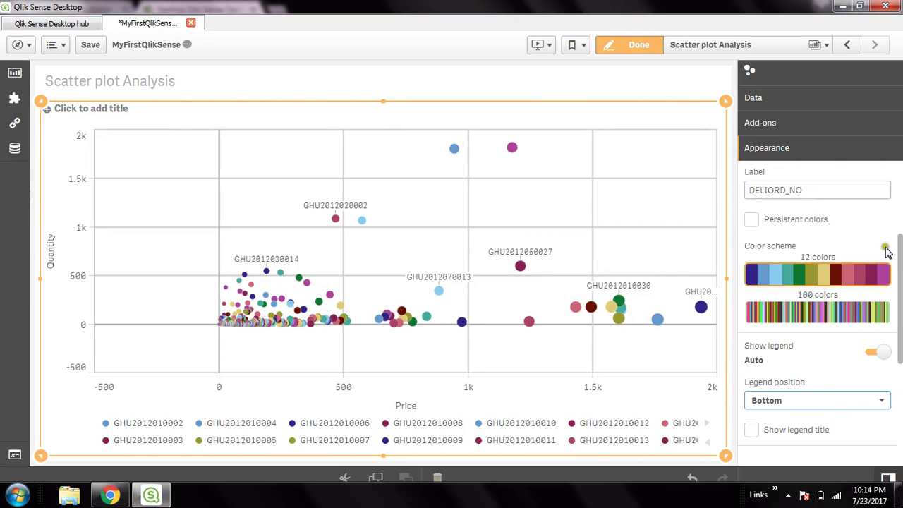
Relabel the colour dimension 'Order No' and close Colors and legend.
drag(899, 258, 900, 182)
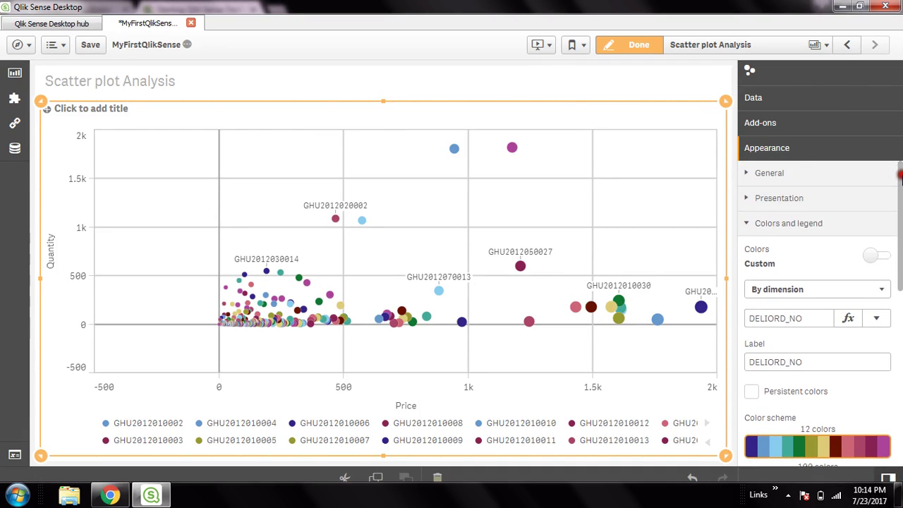
drag(816, 359, 706, 358)
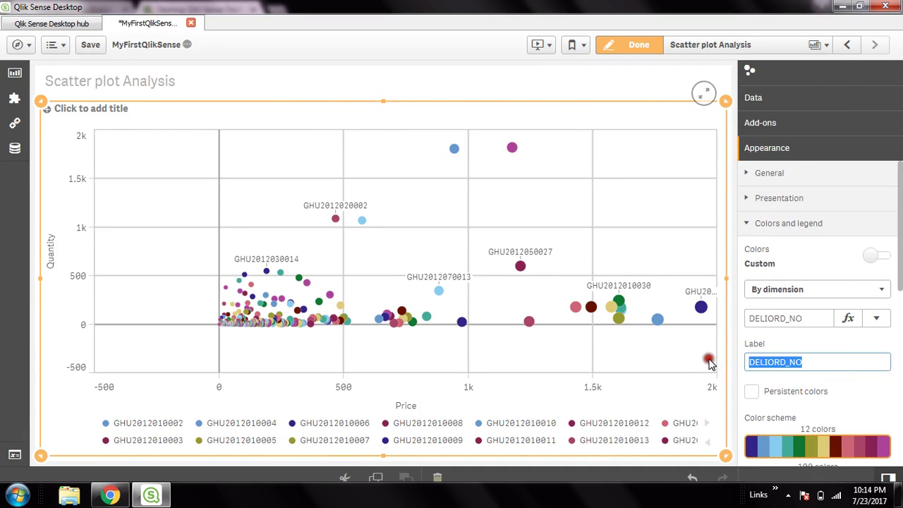
text(Order No)
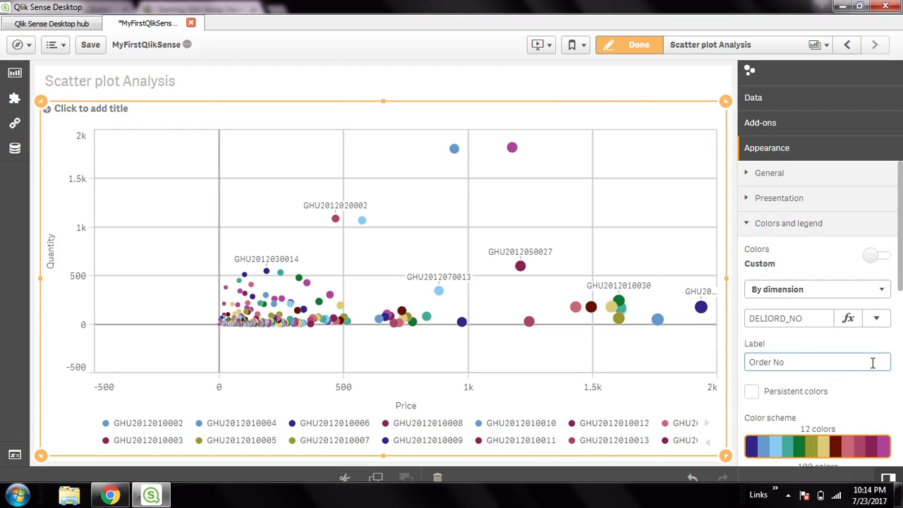
click(866, 385)
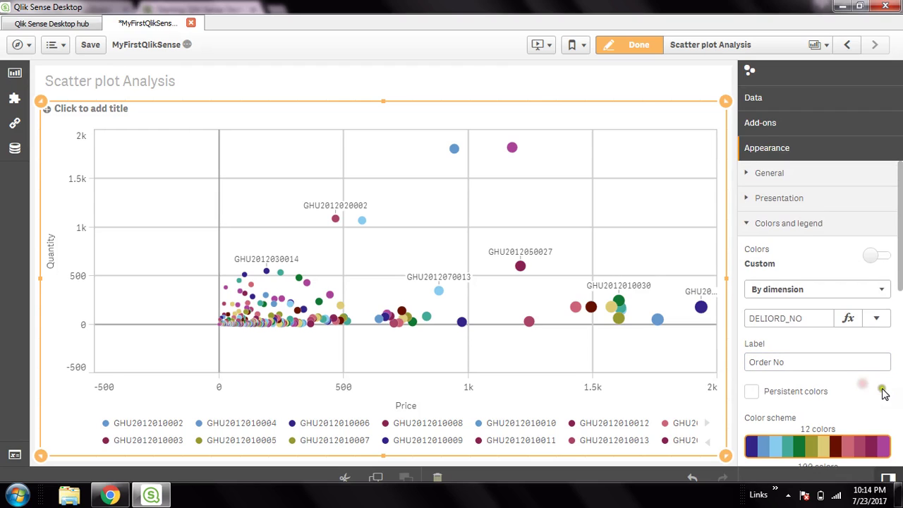
click(747, 223)
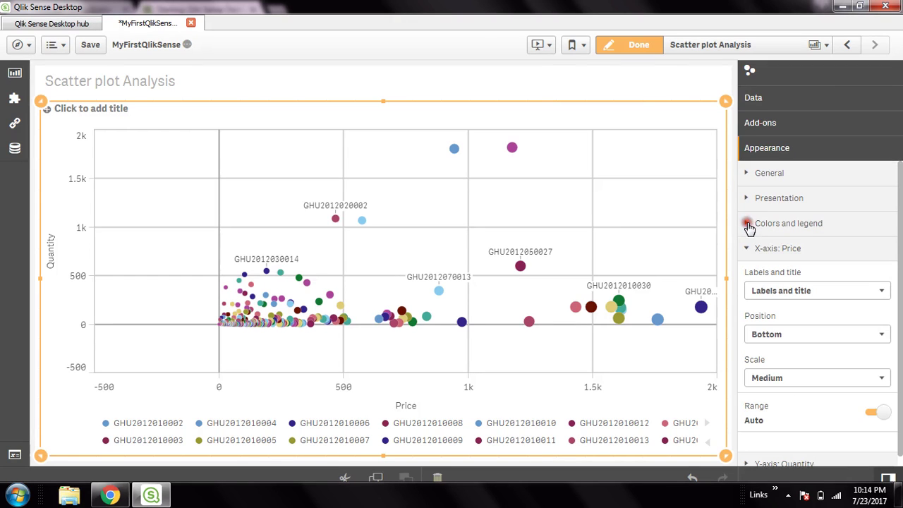
Enlarge the bubbles to near maximum size and set grid line spacing to Narrow.
click(748, 200)
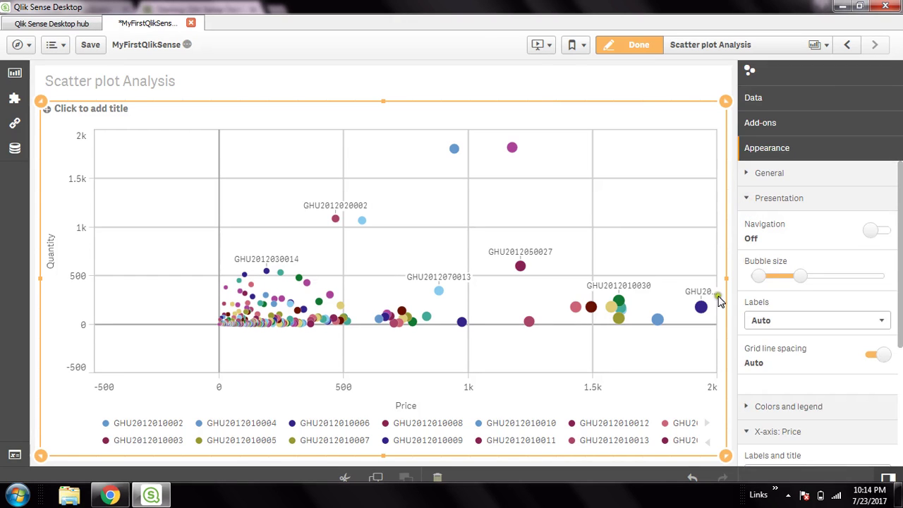
drag(801, 277, 887, 282)
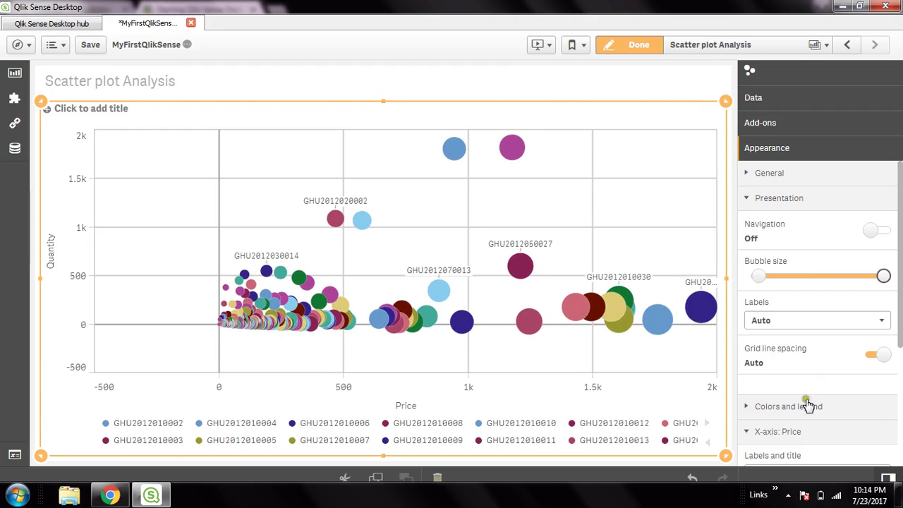
click(878, 355)
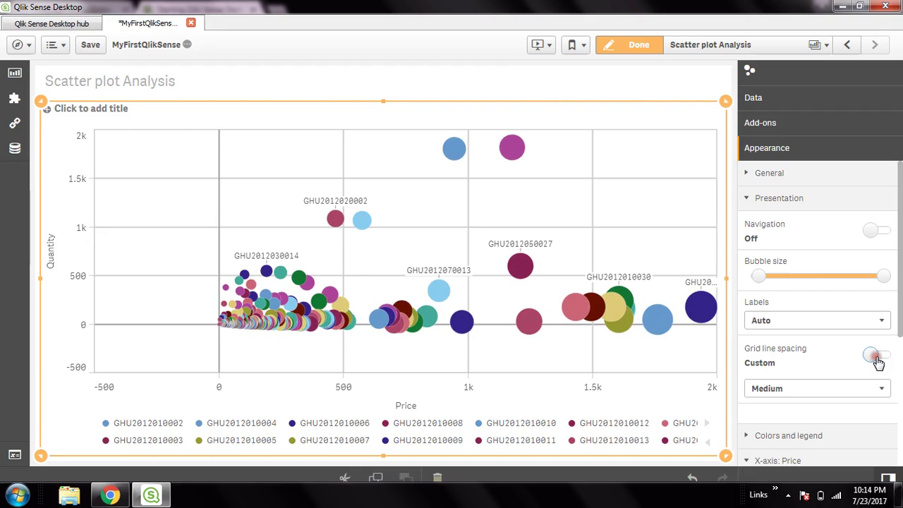
click(863, 395)
click(784, 438)
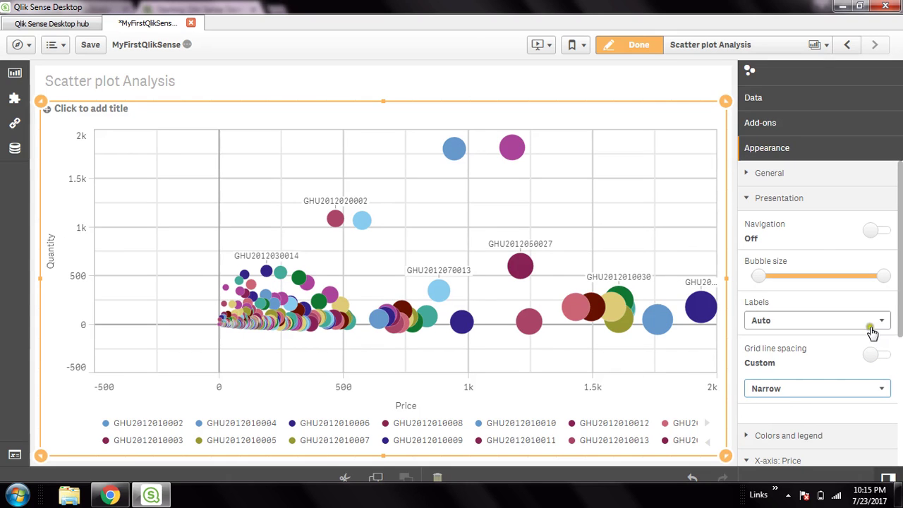
drag(883, 276, 850, 276)
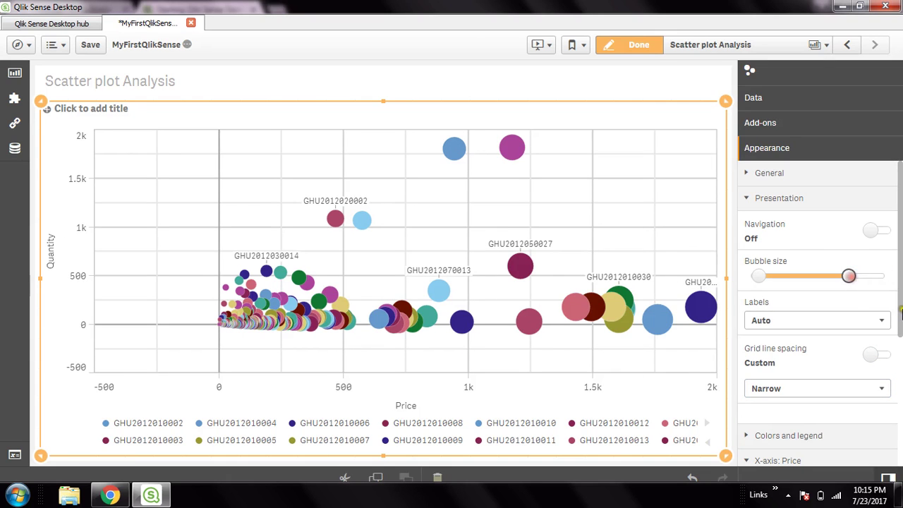
Briefly reopen Colors and legend, then collapse the Presentation section.
drag(901, 314, 901, 356)
click(747, 351)
scroll(865, 353, down, 1)
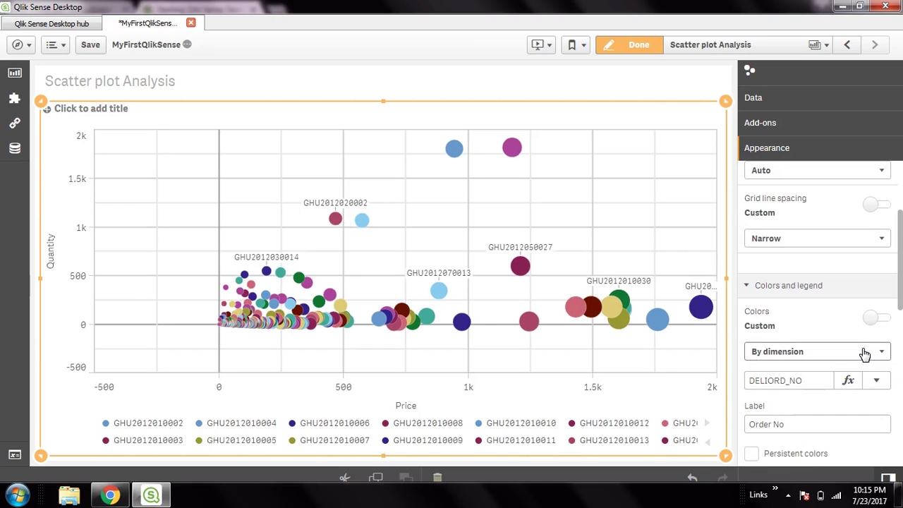
click(756, 286)
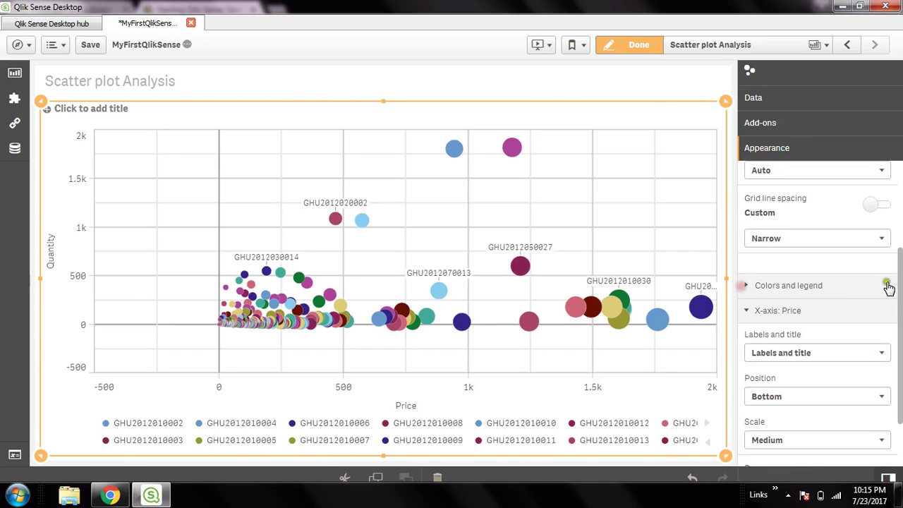
drag(900, 282, 899, 182)
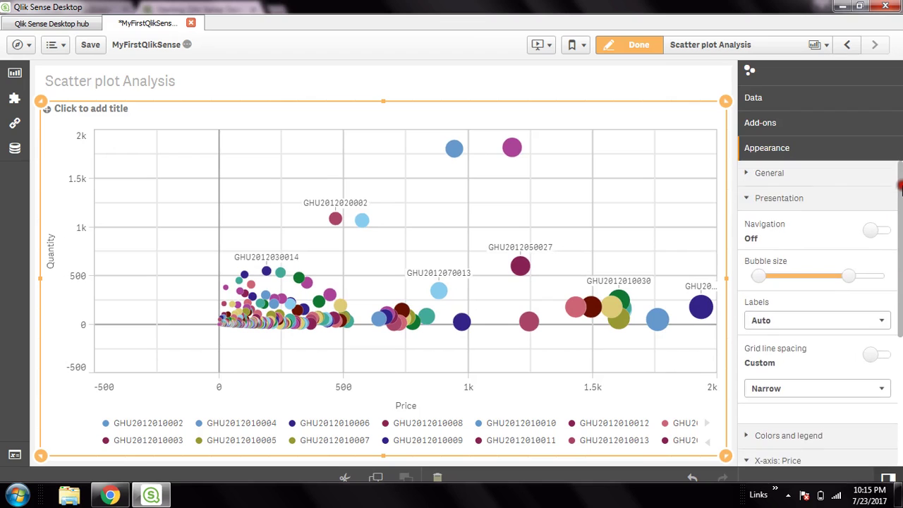
click(747, 195)
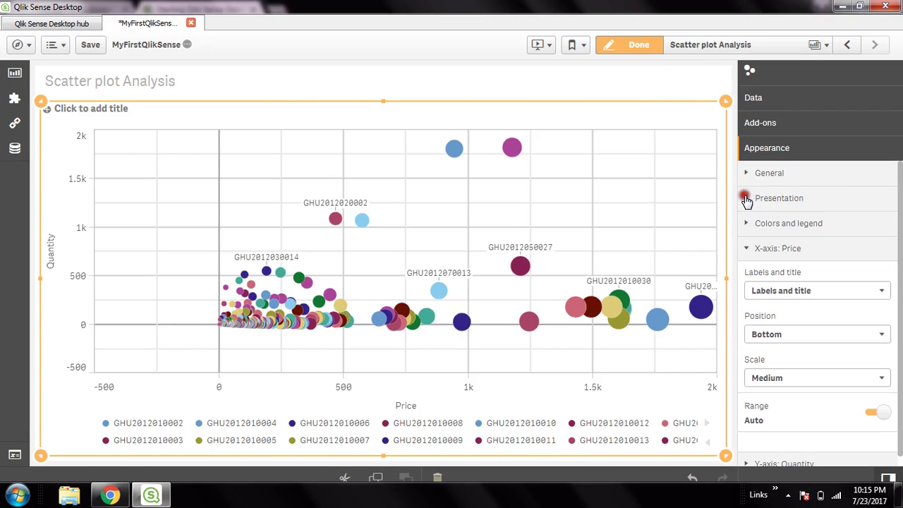
Title the chart 'Revenue Analysis by Order', correcting typos along the way.
click(747, 249)
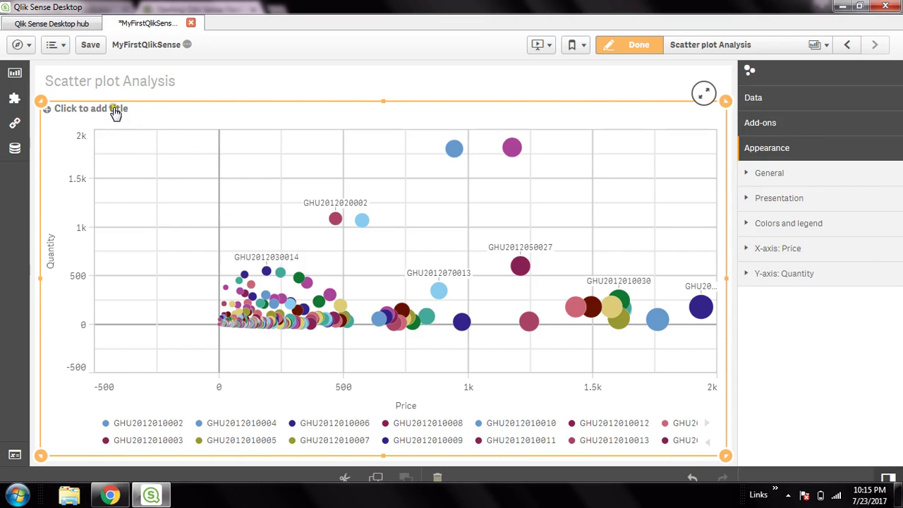
click(114, 111)
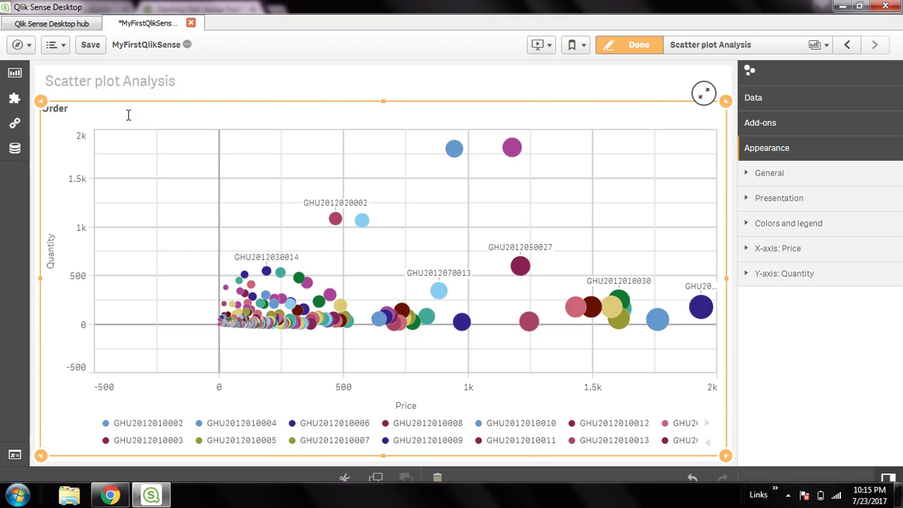
text(Revenue Anayls)
key(BackSpace)
text(is)
key(BackSpace)
key(BackSpace)
key(BackSpace)
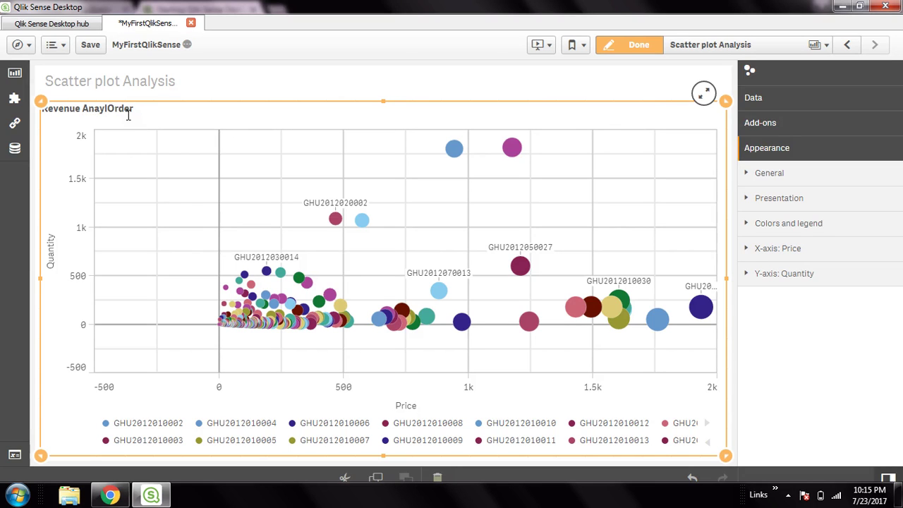
key(BackSpace)
key(BackSpace)
text(lysis )
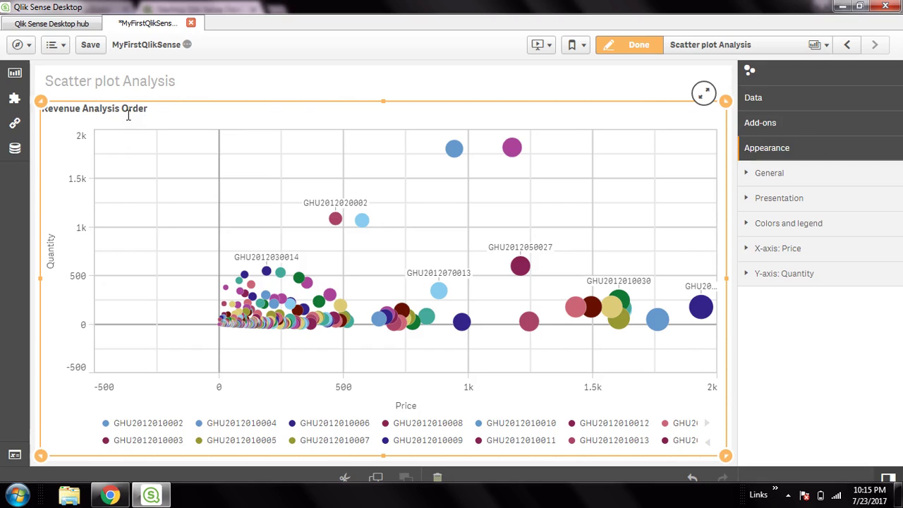
text(by)
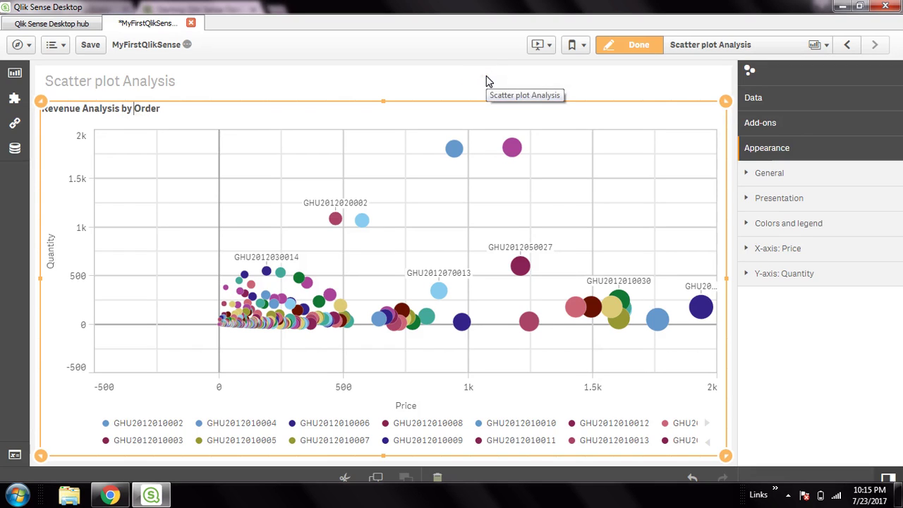
click(489, 79)
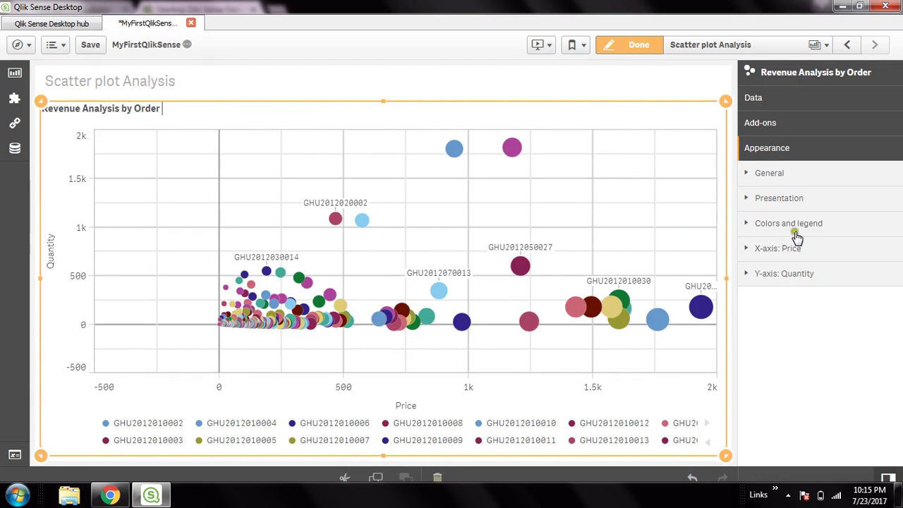
click(749, 225)
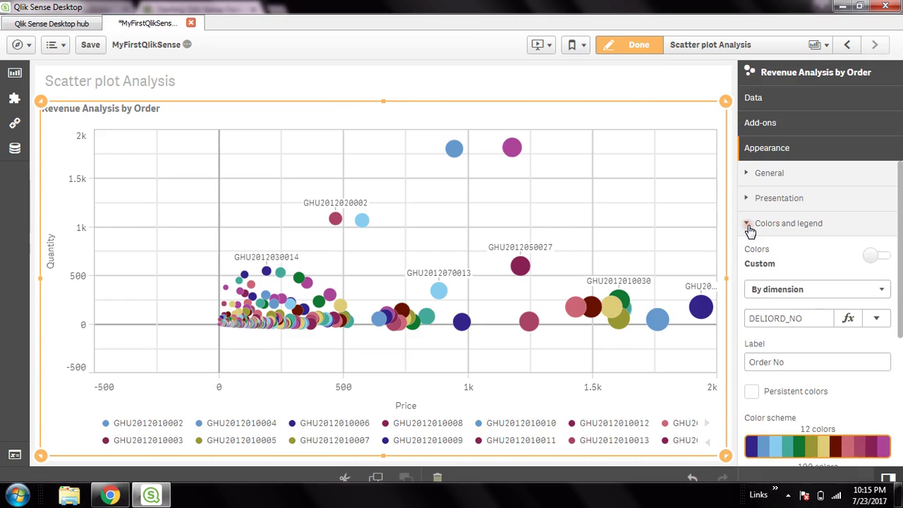
click(749, 225)
click(748, 199)
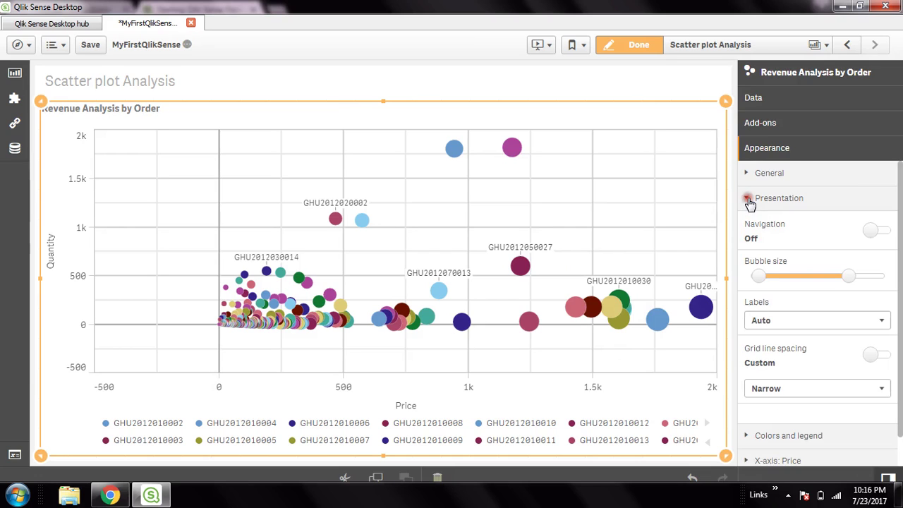
scroll(834, 299, down, 1)
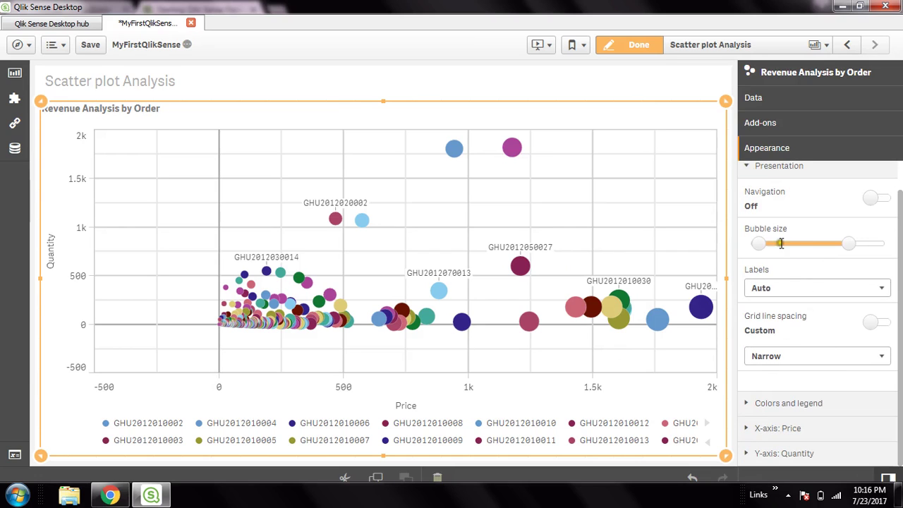
scroll(747, 194, up, 1)
click(749, 196)
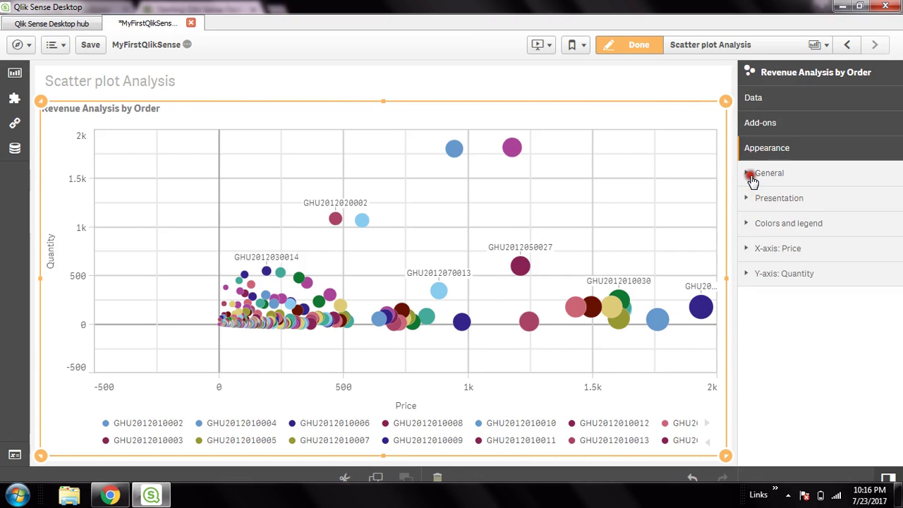
click(749, 177)
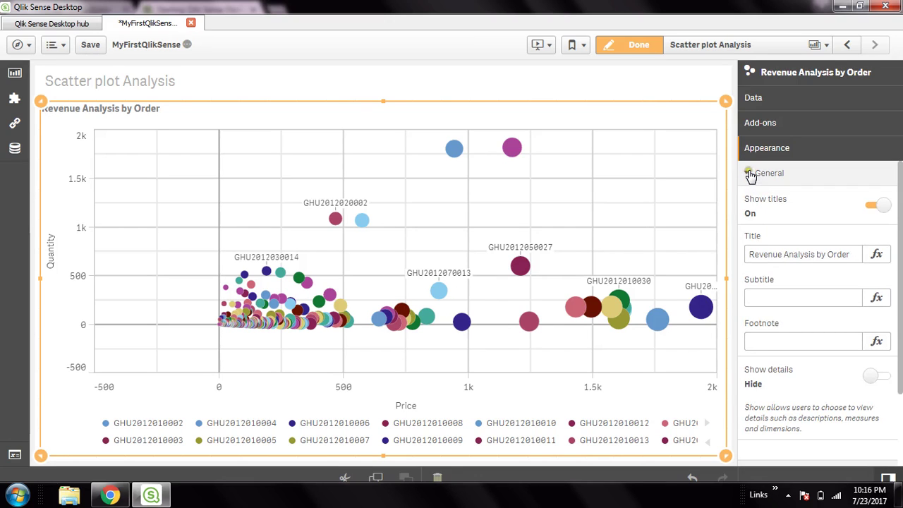
click(880, 207)
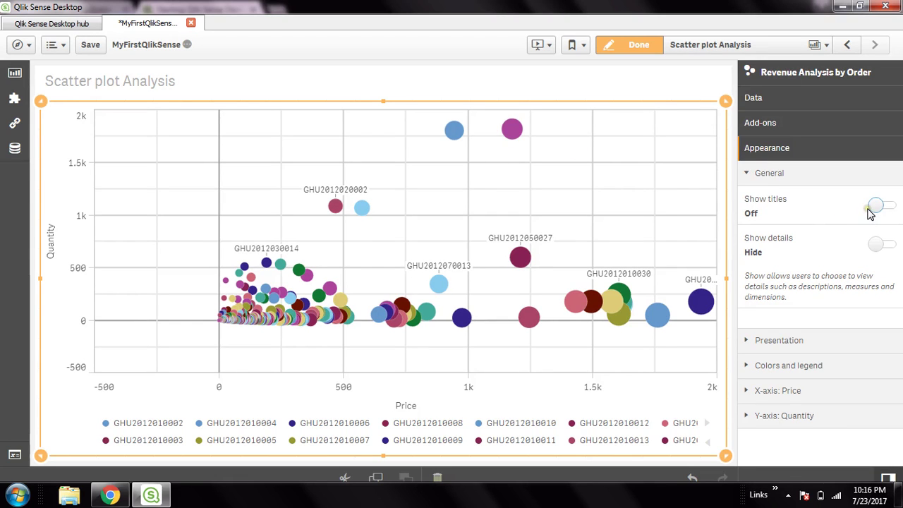
click(877, 207)
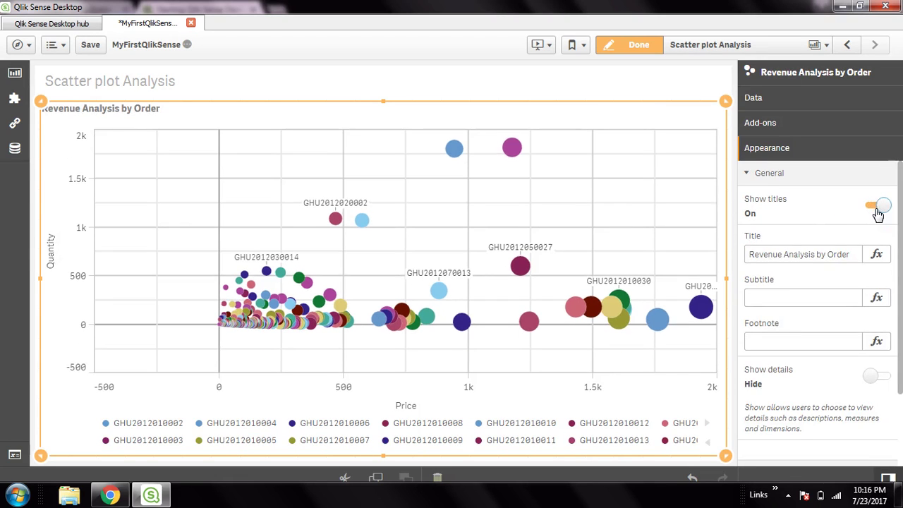
click(750, 175)
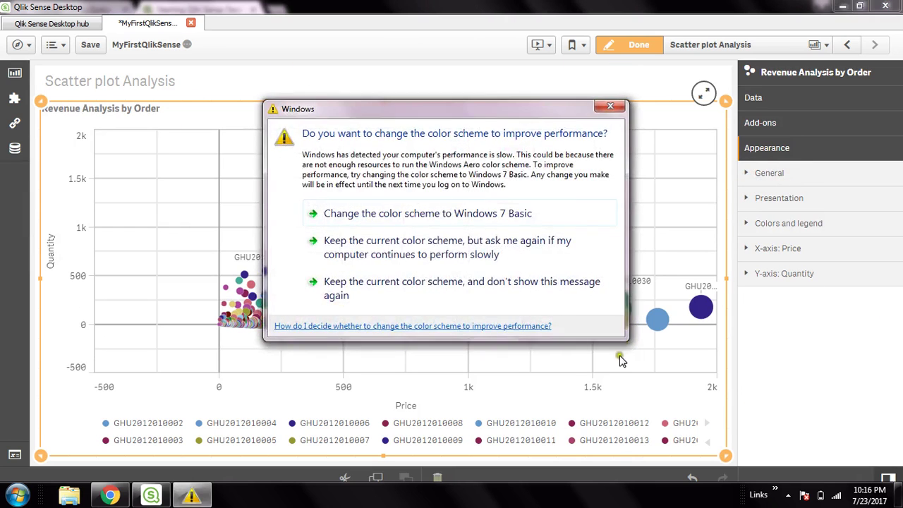
Dismiss the colour scheme prompt and exit edit mode to view the finished sheet.
click(601, 110)
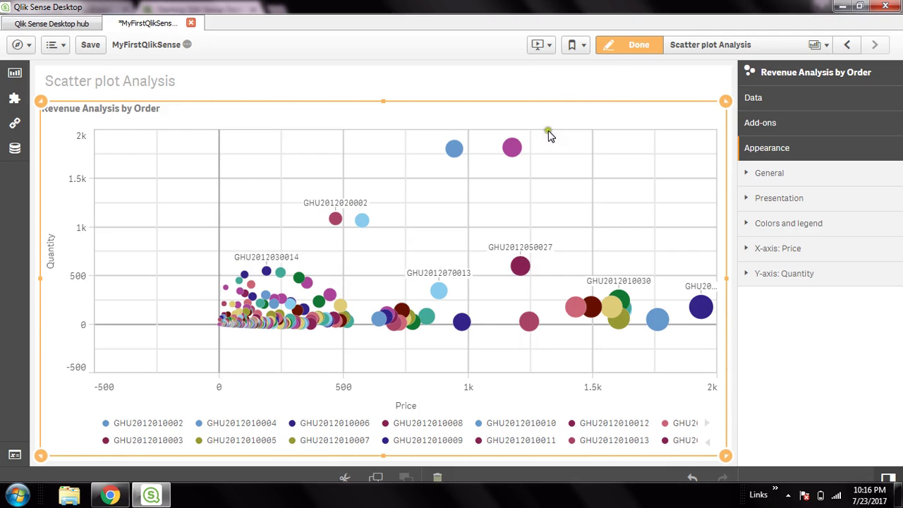
click(624, 48)
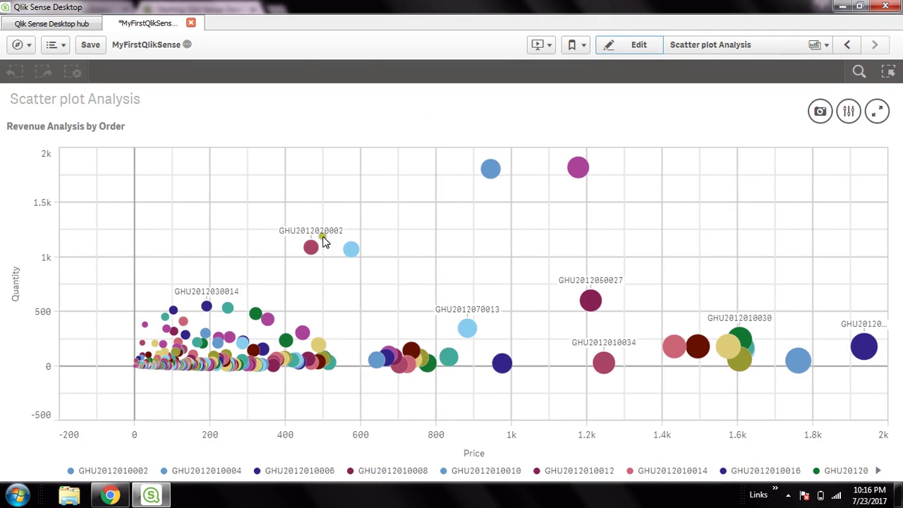
click(529, 102)
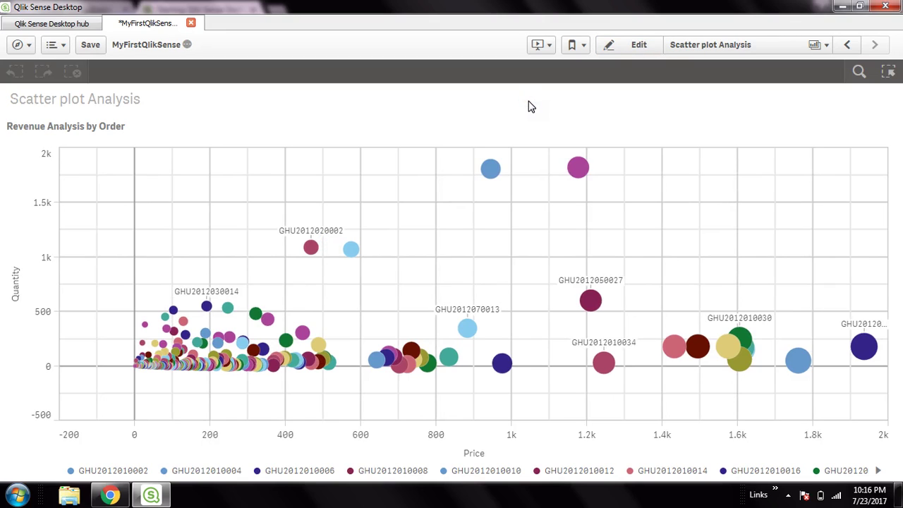